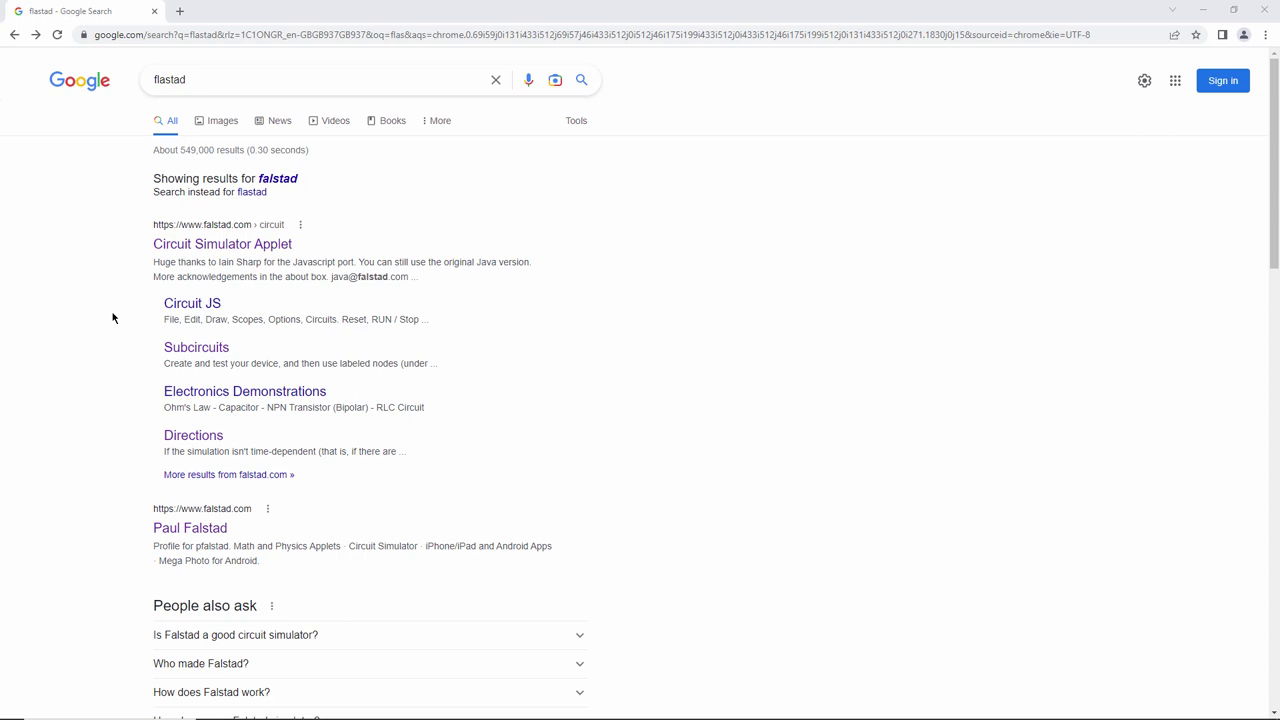
Open the Falstad 'Circuit Simulator Applet' page from the Google results for flastad.
{"action": "left_click", "coordinate": [184, 248]}
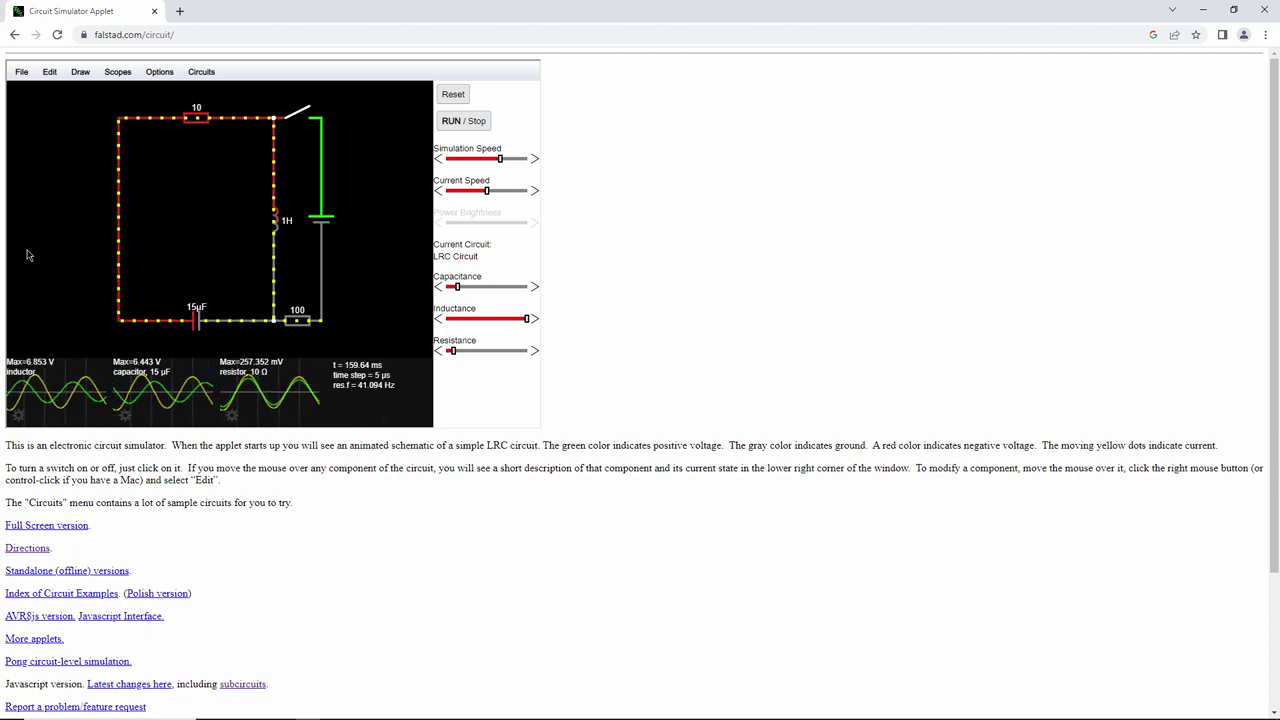
Replace the LRC demo with a New Blank Circuit and switch the simulator to full screen.
{"action": "left_click", "coordinate": [20, 73]}
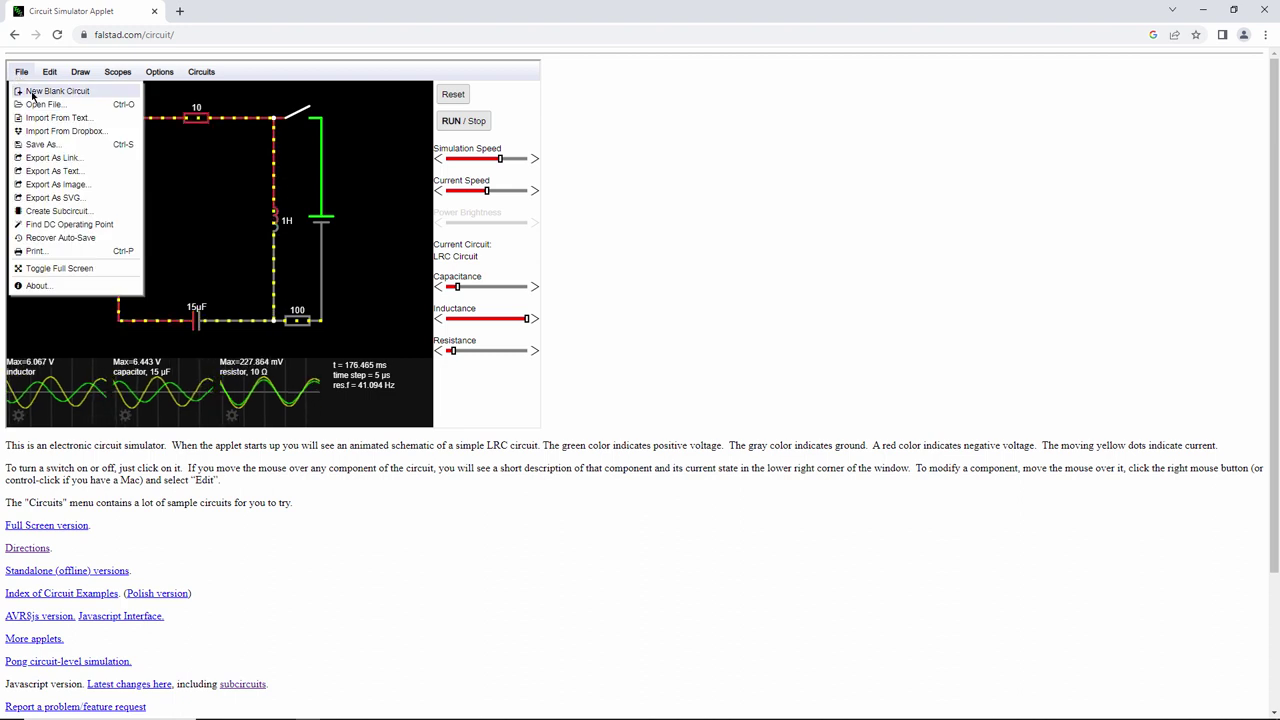
{"action": "left_click", "coordinate": [32, 96]}
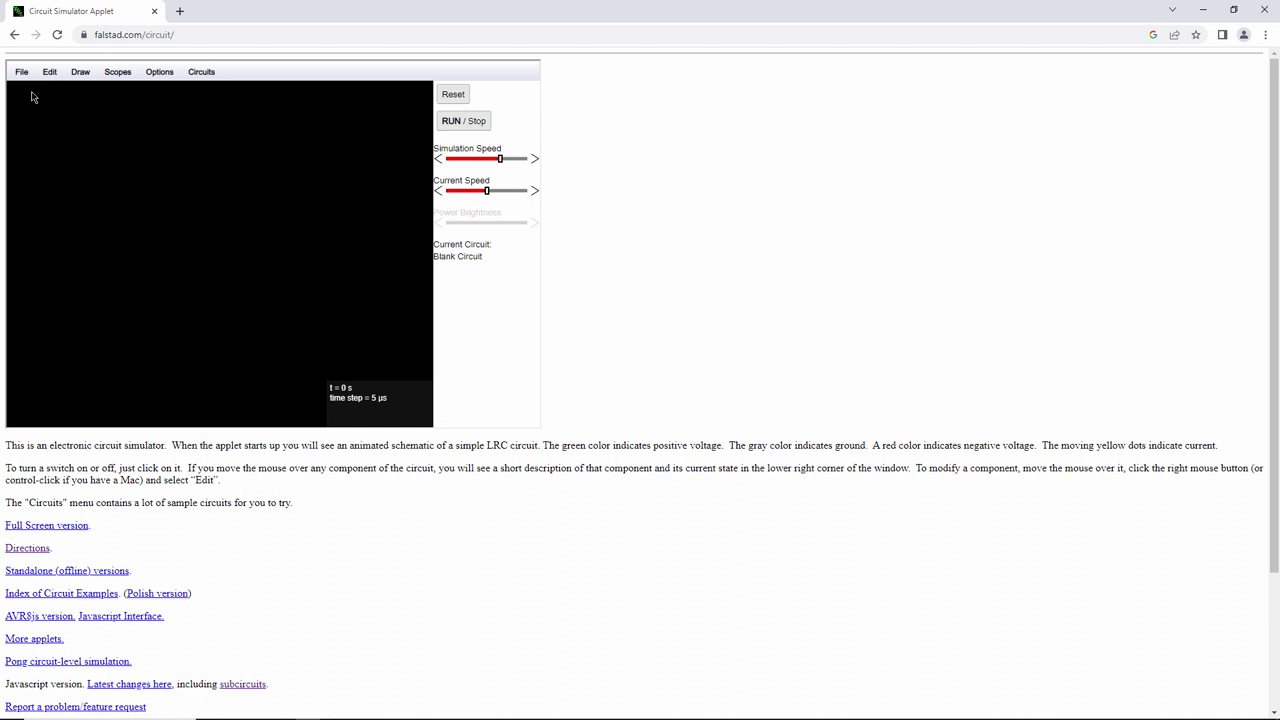
{"action": "left_click", "coordinate": [21, 72]}
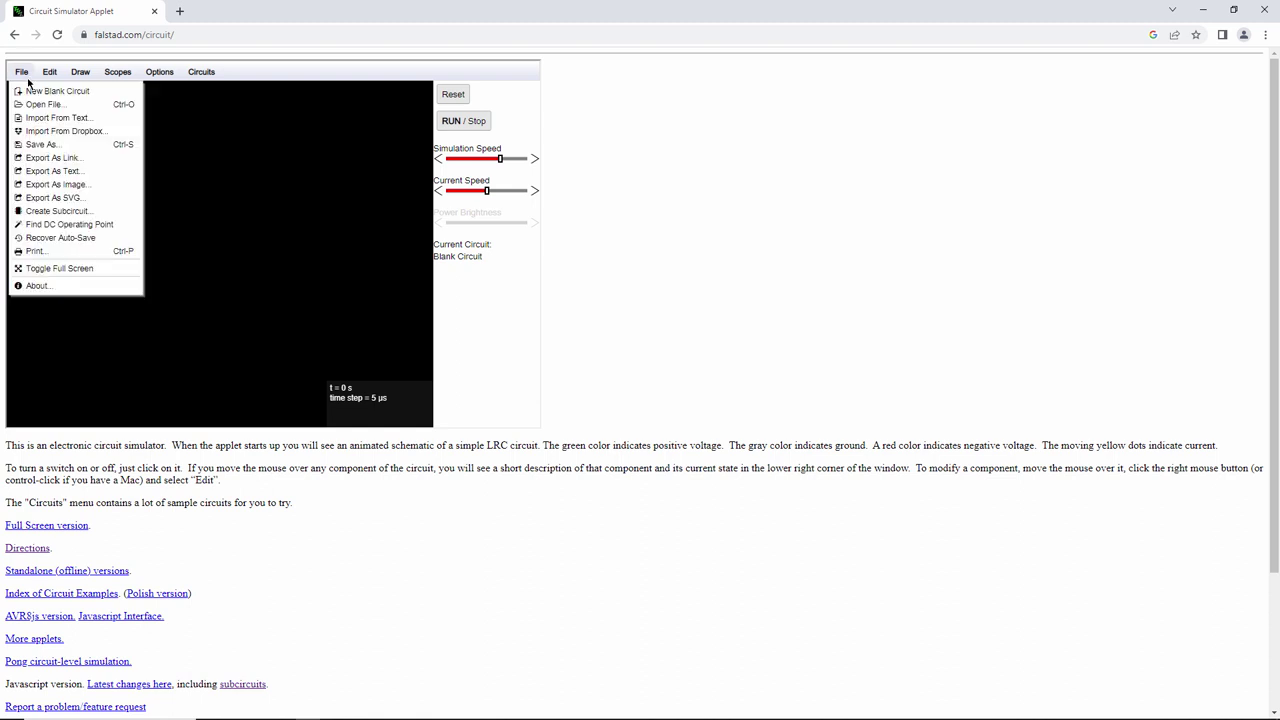
{"action": "left_click", "coordinate": [57, 269]}
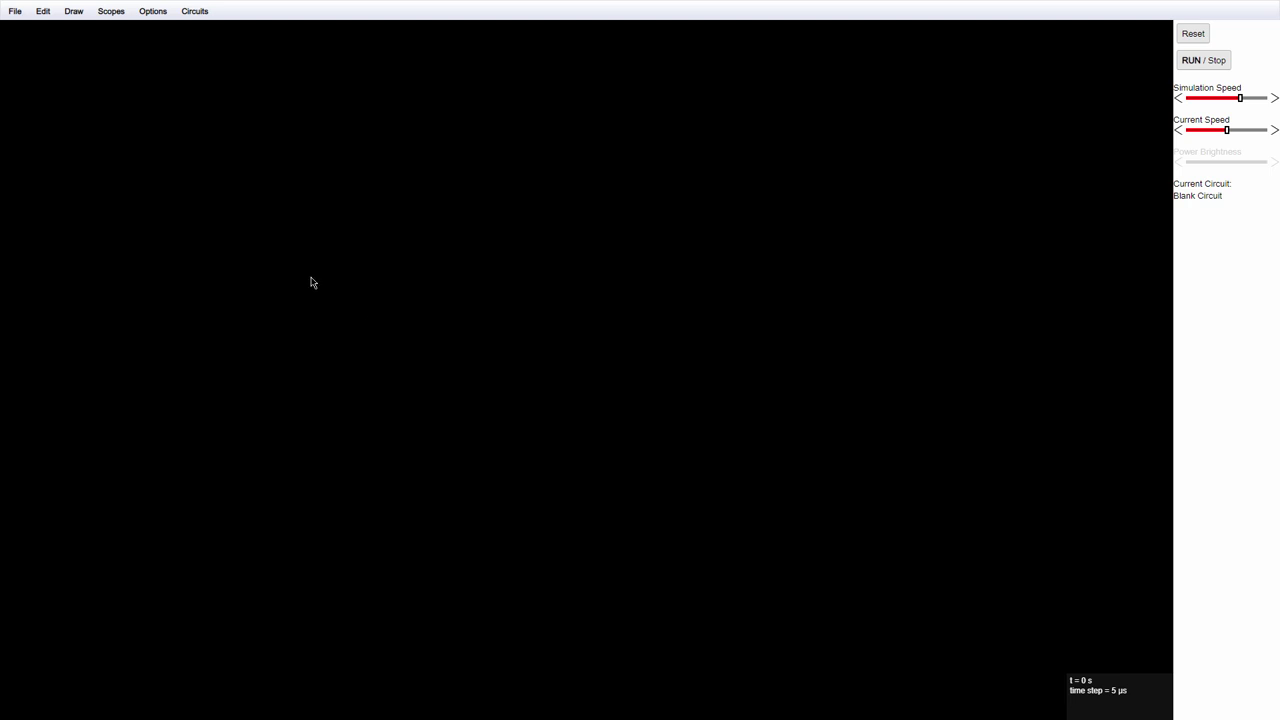
Place a NAND gate near the canvas centre and stop the simulation.
{"action": "left_click", "coordinate": [70, 12]}
{"action": "mouse_move", "coordinate": [210, 127]}
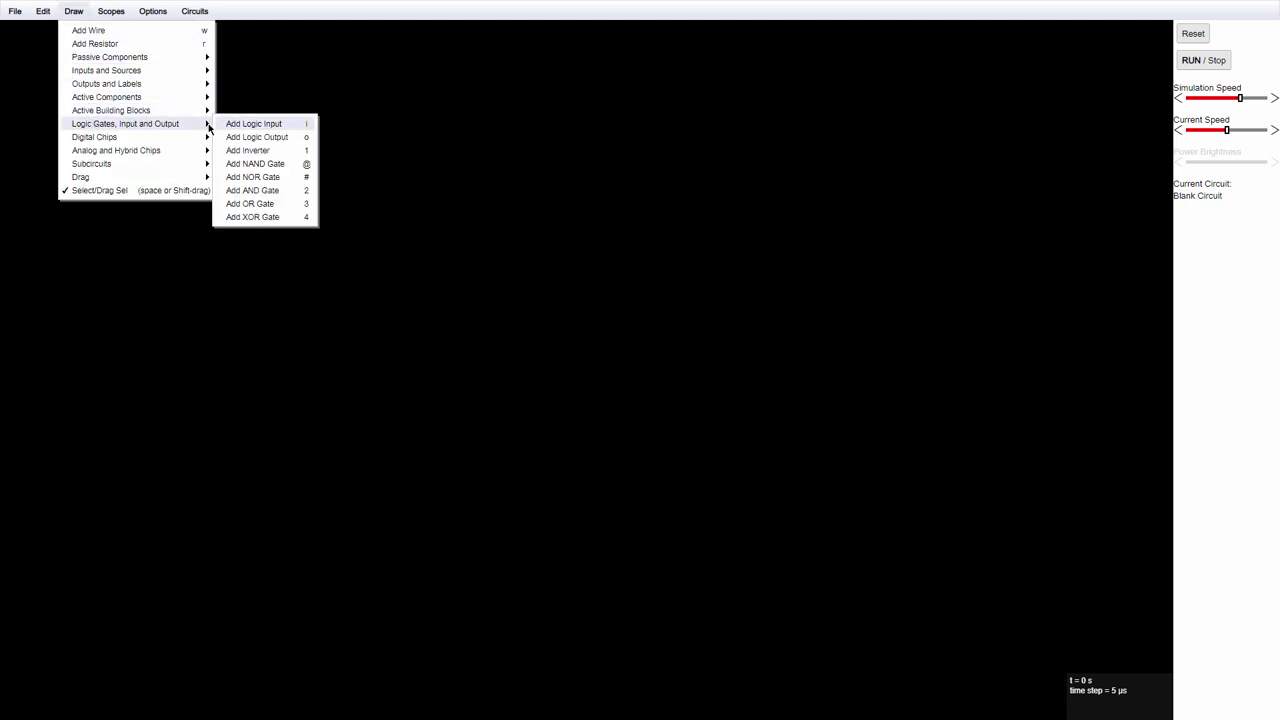
{"action": "left_click", "coordinate": [266, 163]}
{"action": "left_click_drag", "start_coordinate": [510, 294], "coordinate": [639, 294]}
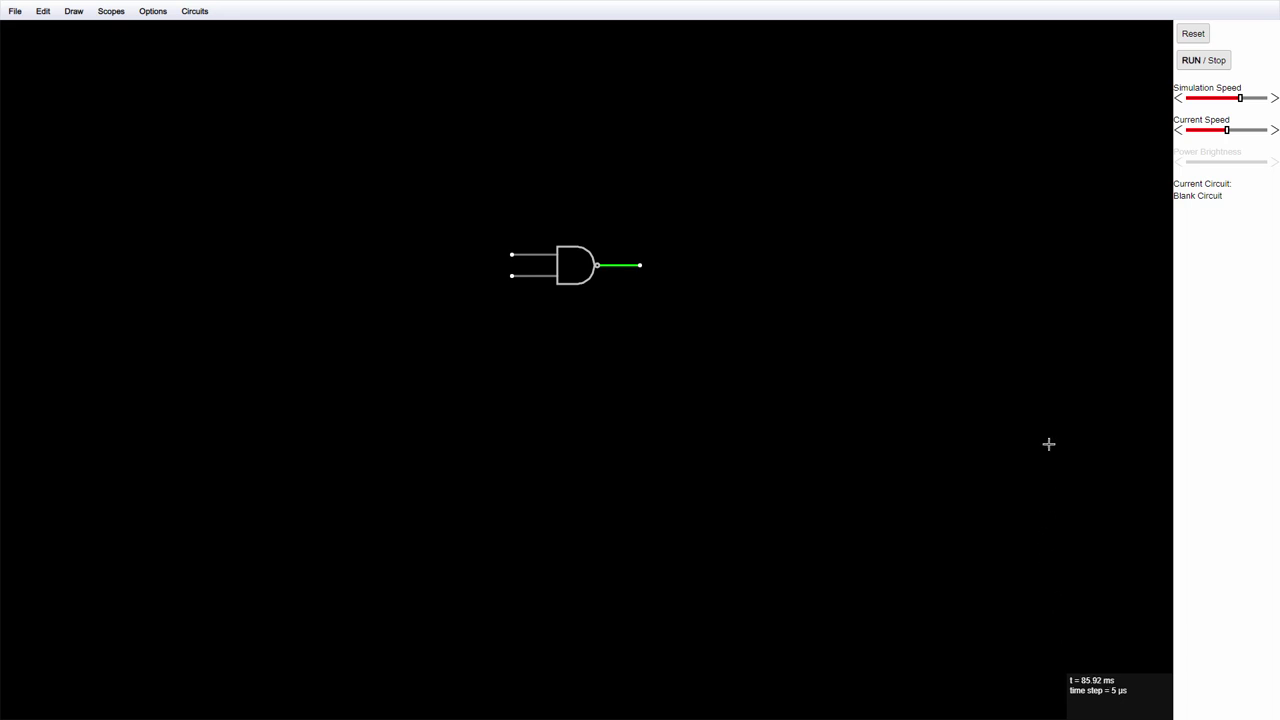
{"action": "left_click", "coordinate": [1201, 63]}
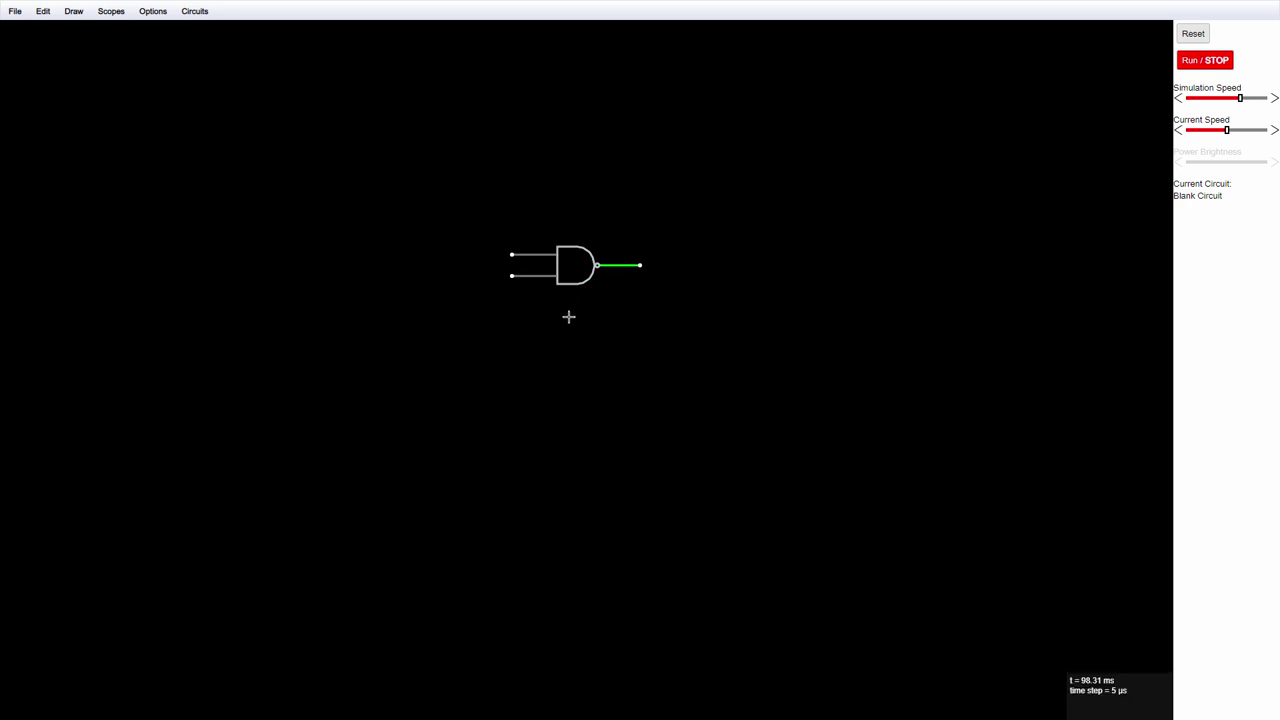
Paste a copy of the NAND gate and drag it just below the first.
{"action": "key", "text": "ctrl+v"}
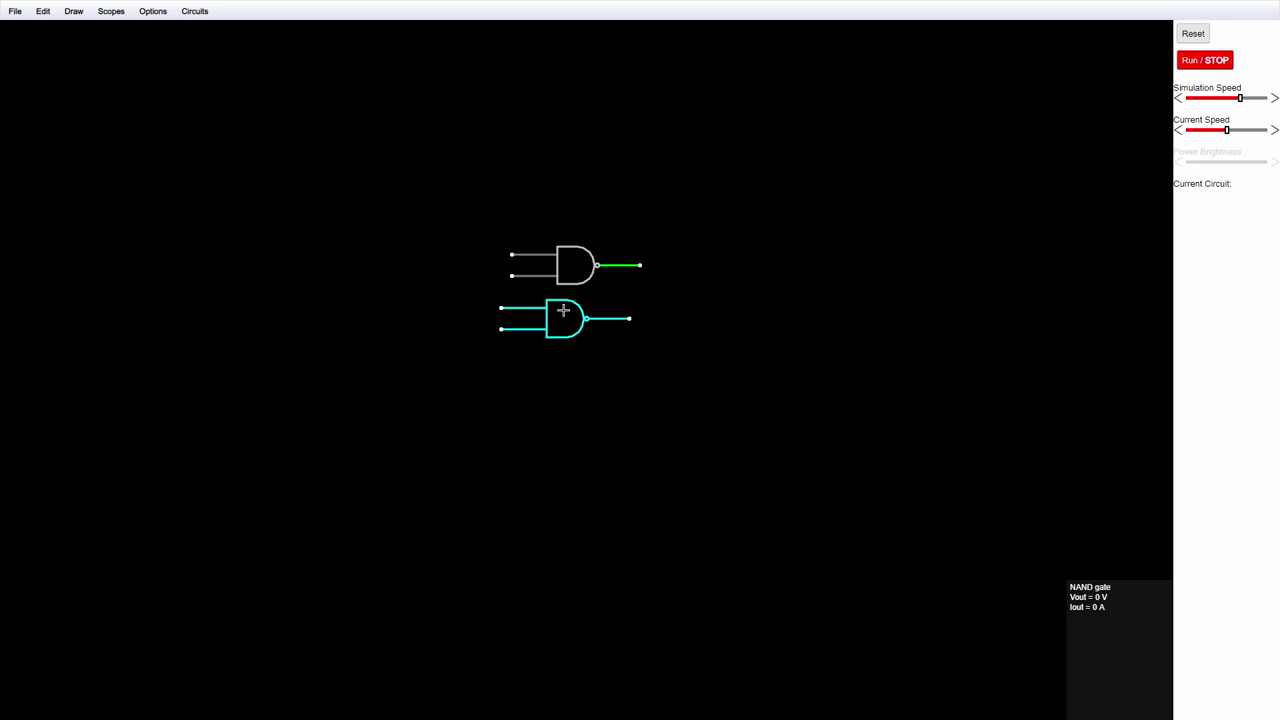
{"action": "left_click", "coordinate": [73, 11]}
{"action": "mouse_move", "coordinate": [86, 177]}
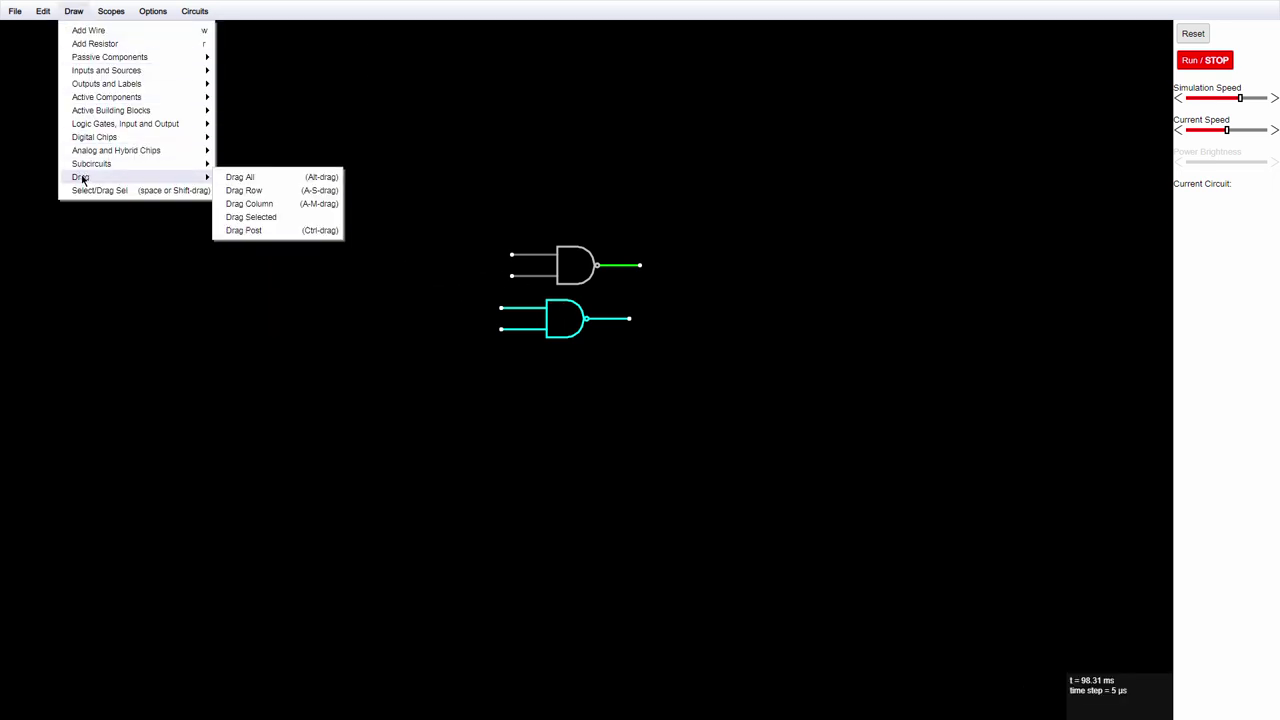
{"action": "left_click", "coordinate": [251, 217]}
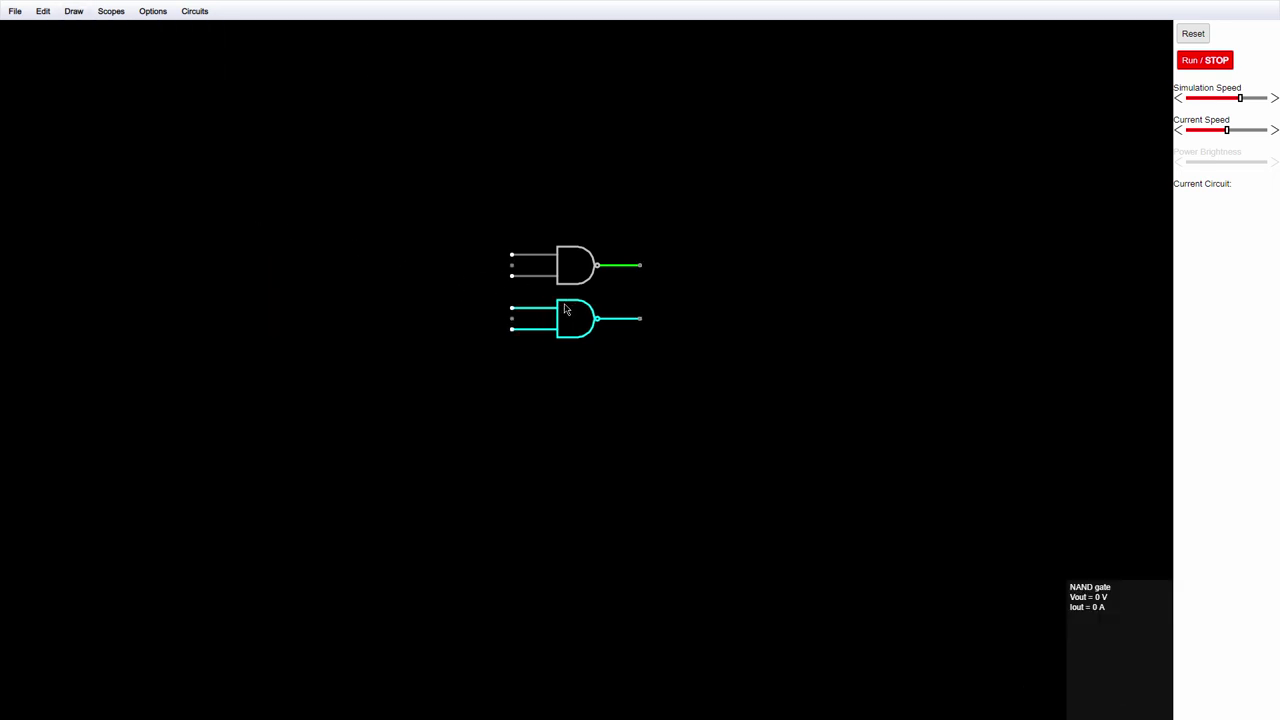
{"action": "left_click_drag", "start_coordinate": [562, 310], "coordinate": [572, 363]}
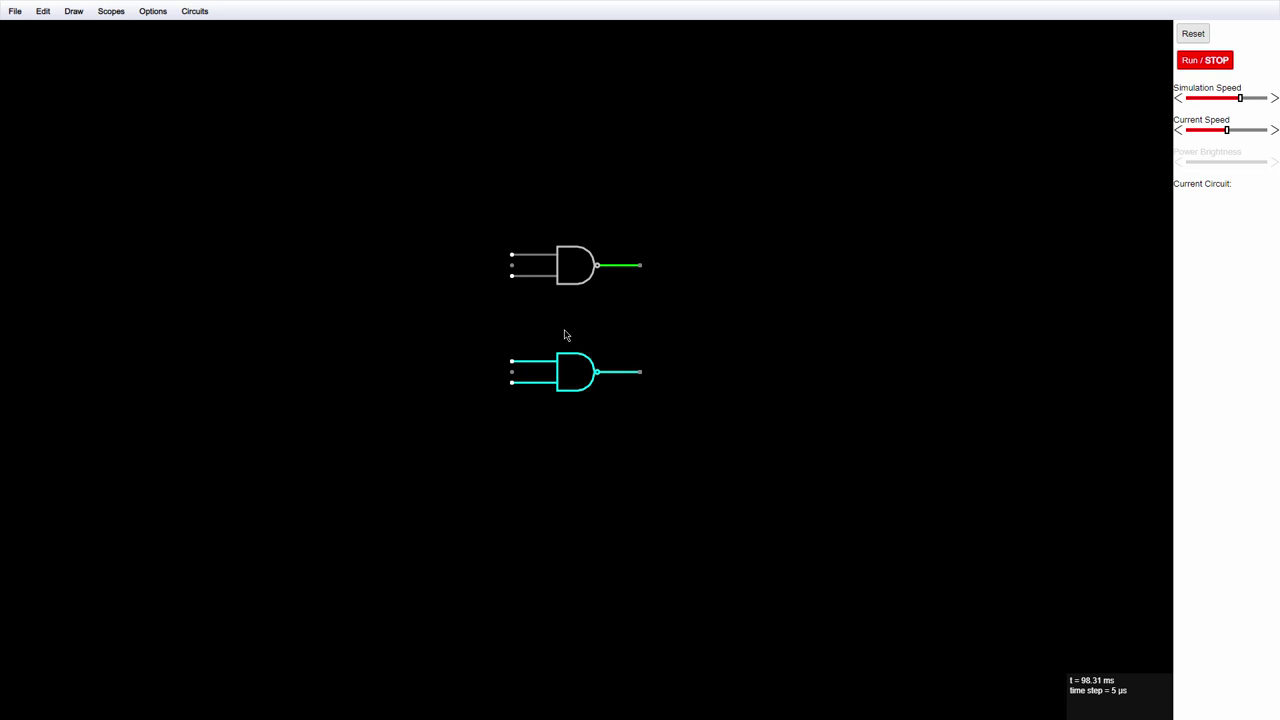
Wire both NAND outputs out to the right and cross-connect each output to the other gate's input.
{"action": "left_click", "coordinate": [72, 11]}
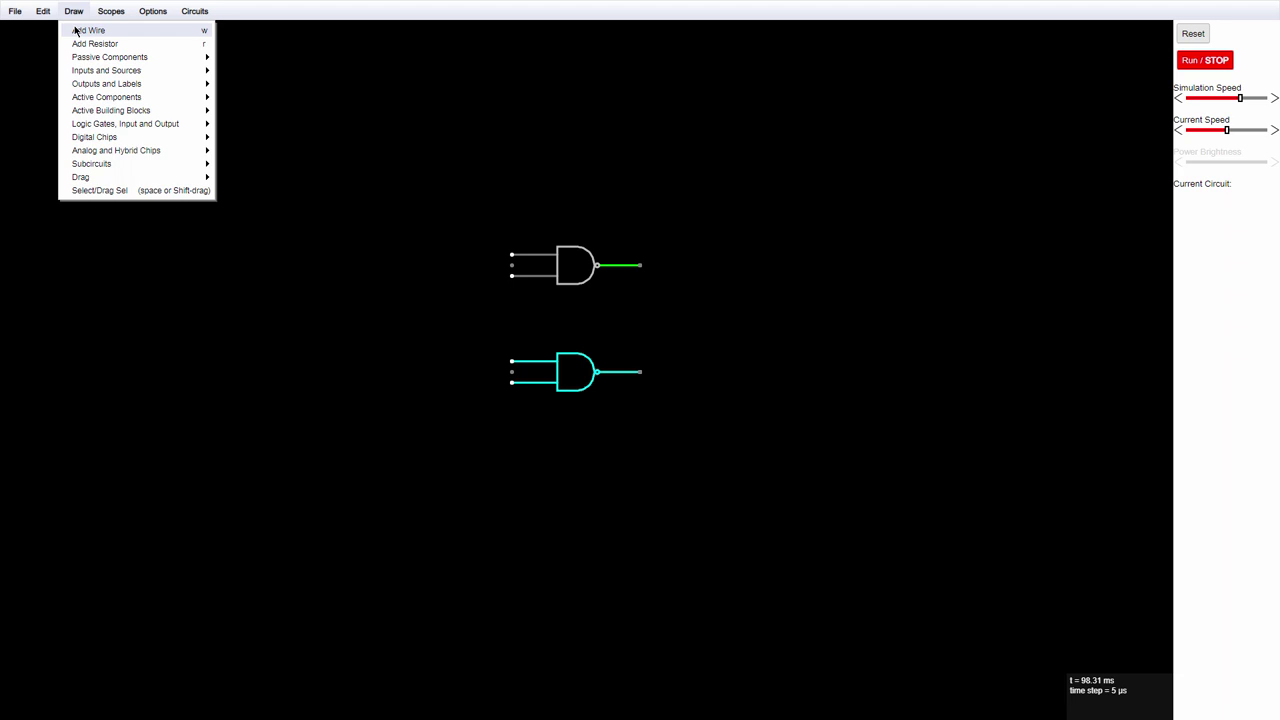
{"action": "left_click", "coordinate": [75, 31]}
{"action": "left_click_drag", "start_coordinate": [640, 265], "coordinate": [683, 265]}
{"action": "left_click_drag", "start_coordinate": [640, 372], "coordinate": [666, 372]}
{"action": "left_click_drag", "start_coordinate": [683, 265], "coordinate": [747, 265]}
{"action": "left_click_drag", "start_coordinate": [660, 372], "coordinate": [747, 372]}
{"action": "left_click_drag", "start_coordinate": [640, 265], "coordinate": [640, 286]}
{"action": "left_click_drag", "start_coordinate": [640, 372], "coordinate": [640, 350]}
{"action": "left_click_drag", "start_coordinate": [512, 275], "coordinate": [512, 297]}
{"action": "mouse_move", "coordinate": [512, 361]}
{"action": "left_mouse_down"}
{"action": "mouse_move", "coordinate": [510, 339]}
{"action": "mouse_move", "coordinate": [640, 286]}
{"action": "left_mouse_up"}
{"action": "left_click_drag", "start_coordinate": [640, 350], "coordinate": [512, 297]}
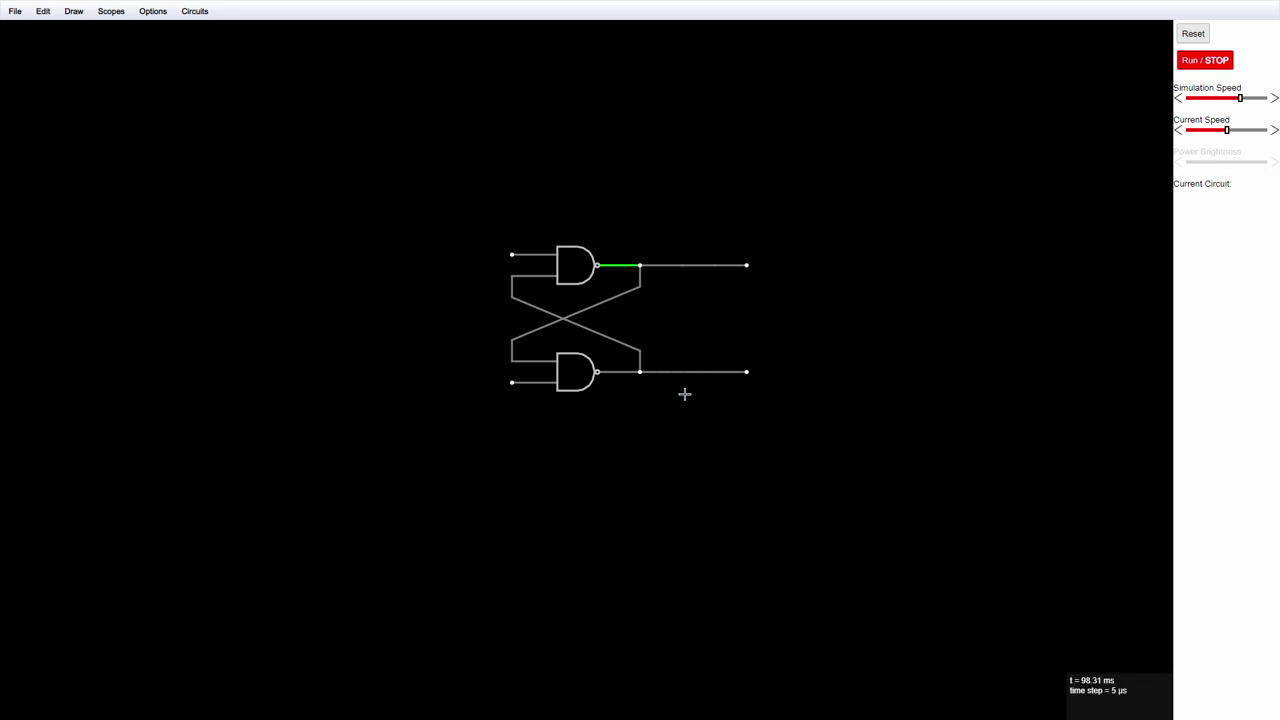
Attach a logic output indicator to the ends of the top and bottom output wires.
{"action": "left_click", "coordinate": [74, 11]}
{"action": "mouse_move", "coordinate": [77, 124]}
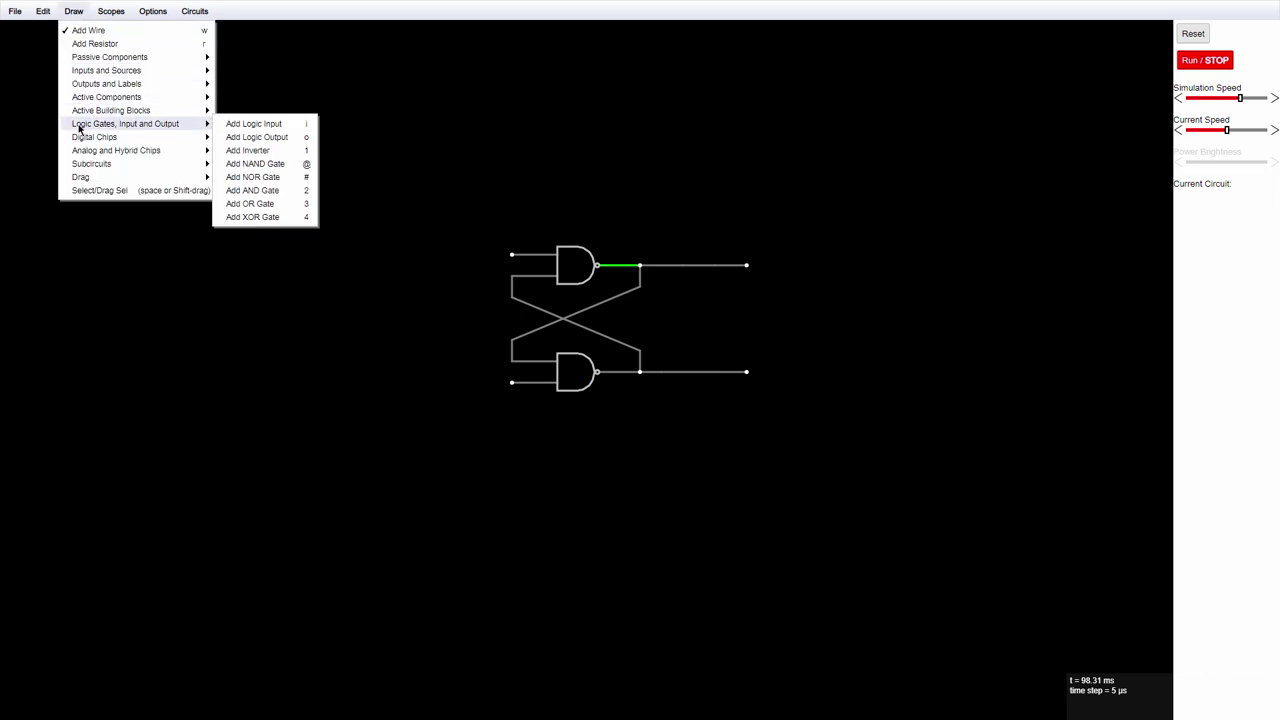
{"action": "left_click", "coordinate": [268, 141]}
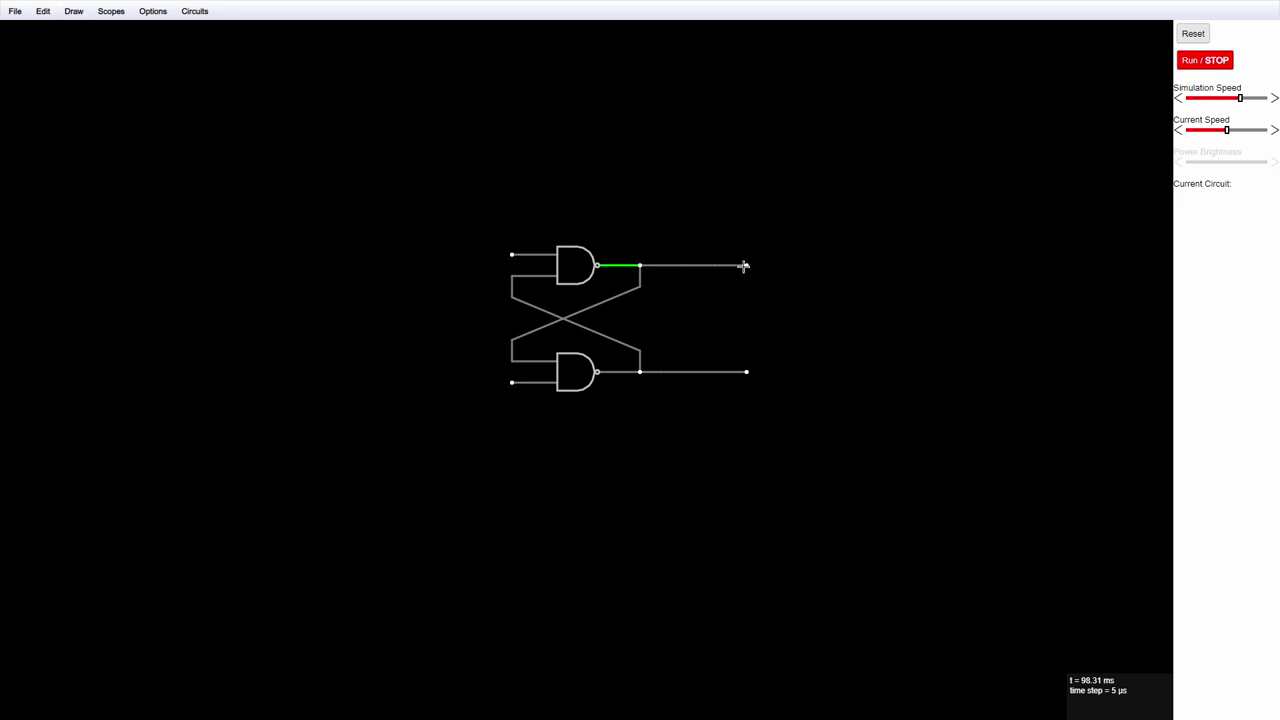
{"action": "left_click_drag", "start_coordinate": [749, 264], "coordinate": [777, 264]}
{"action": "left_click_drag", "start_coordinate": [748, 372], "coordinate": [777, 372]}
{"action": "left_click", "coordinate": [74, 11]}
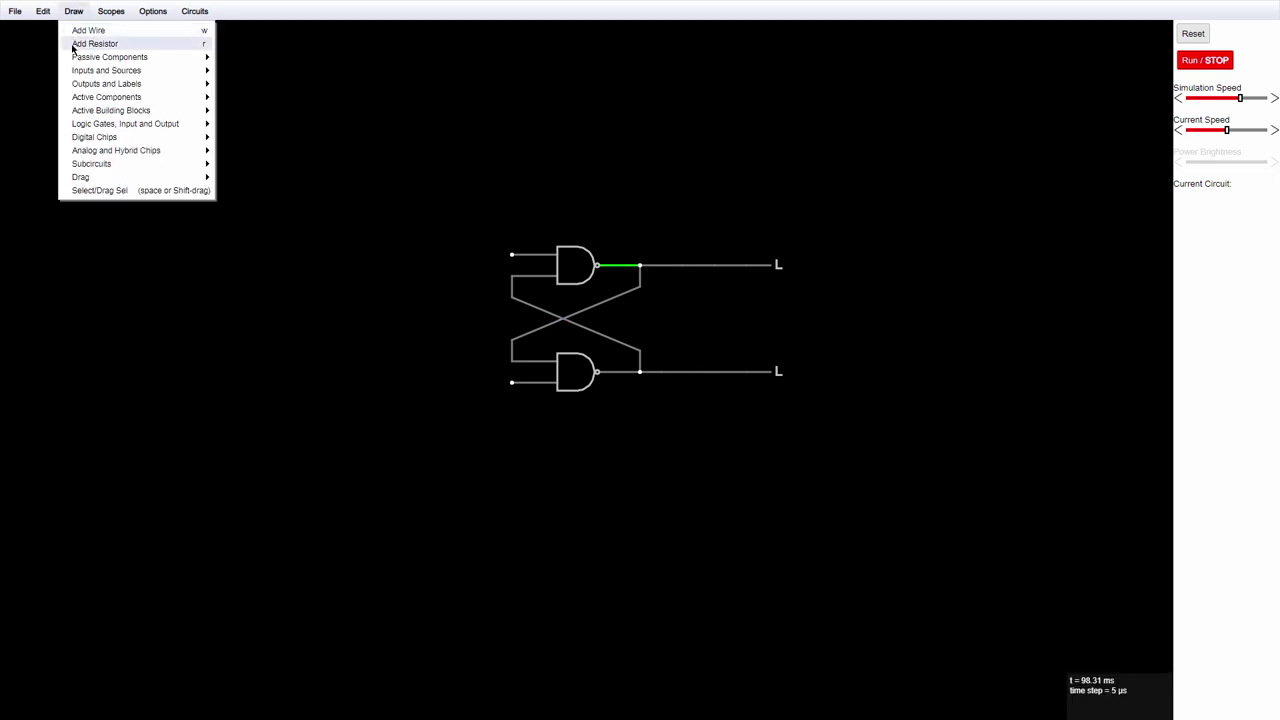
Add a NAND gate above-left of the latch and set its number of inputs to 3.
{"action": "mouse_move", "coordinate": [110, 124]}
{"action": "left_click", "coordinate": [246, 164]}
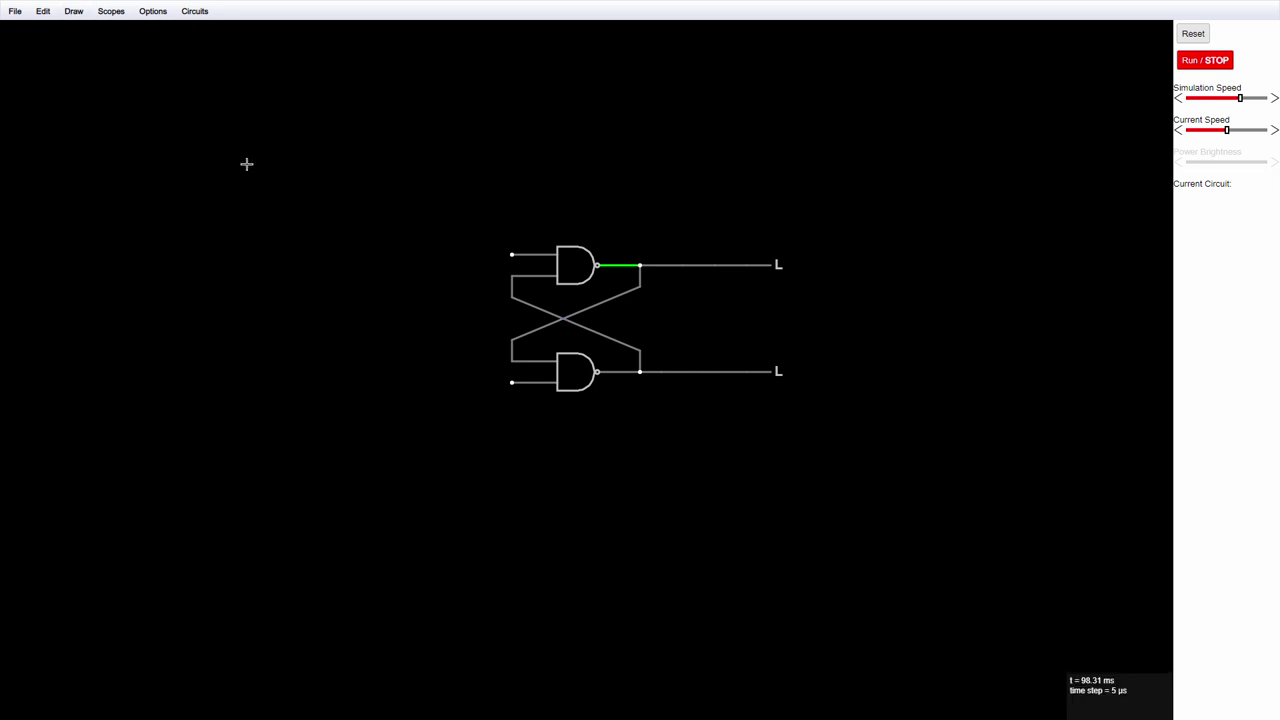
{"action": "left_click_drag", "start_coordinate": [352, 202], "coordinate": [443, 240]}
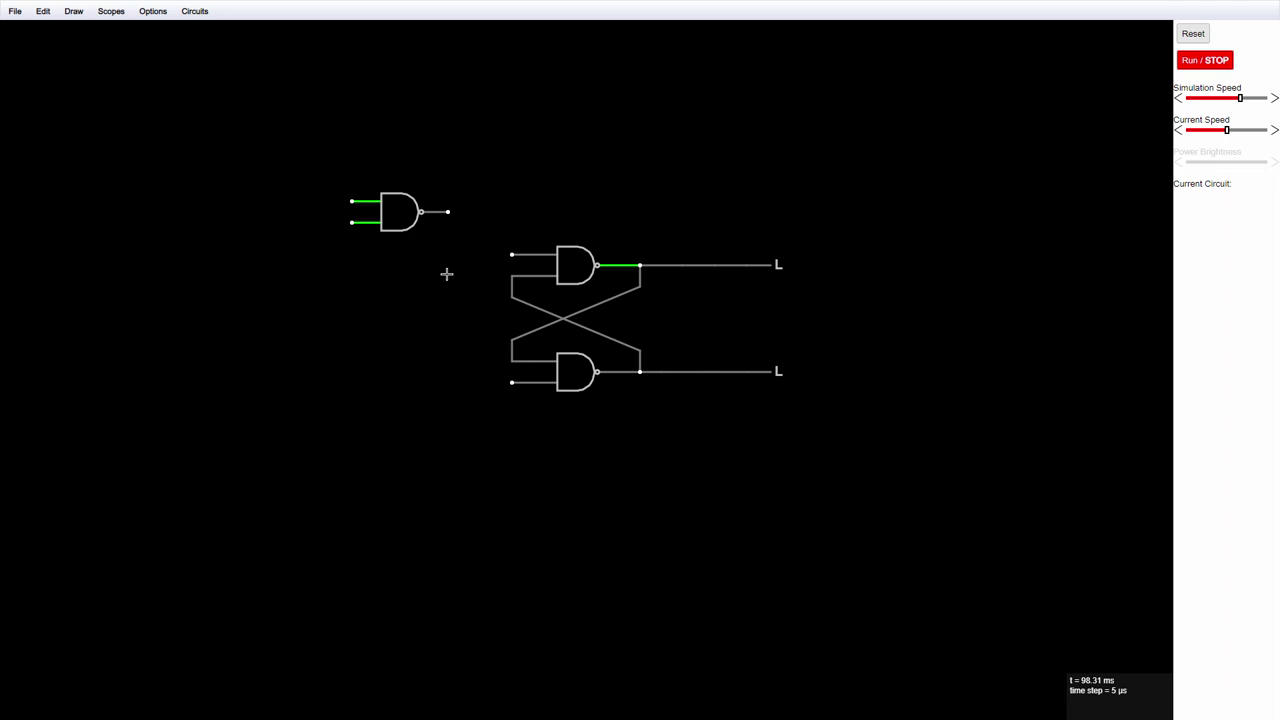
{"action": "right_click", "coordinate": [388, 229]}
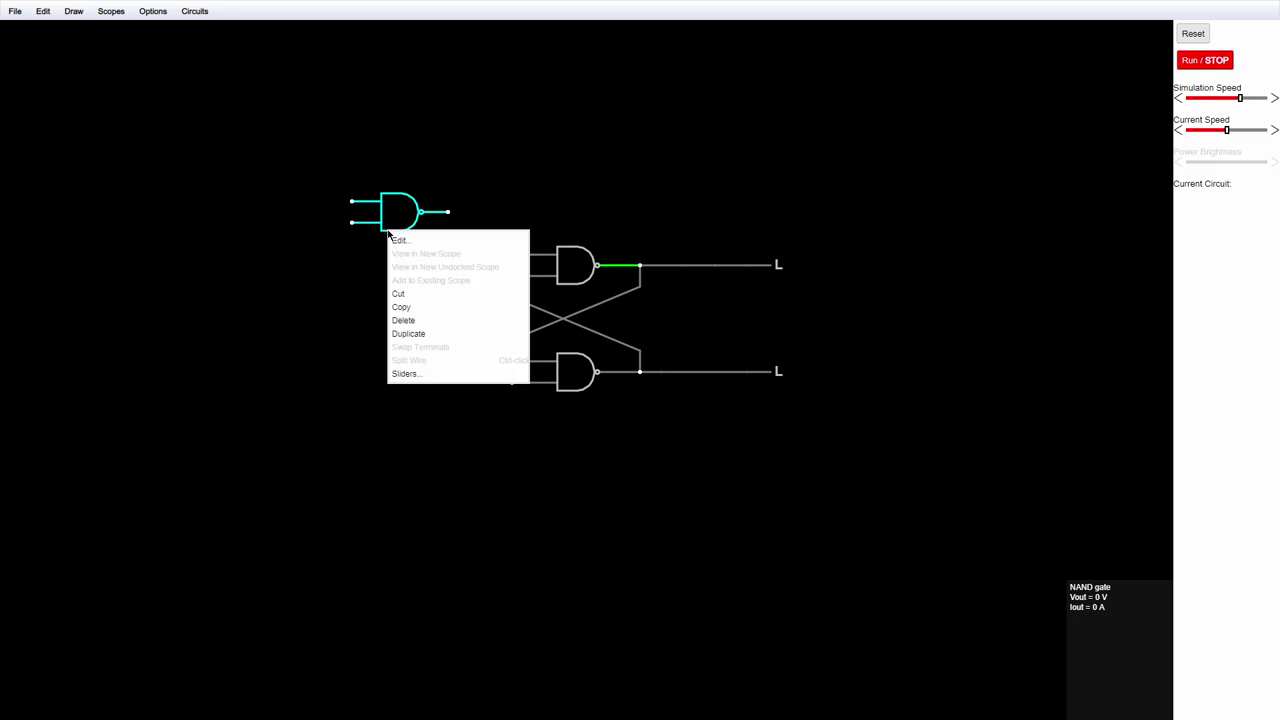
{"action": "left_click", "coordinate": [397, 241]}
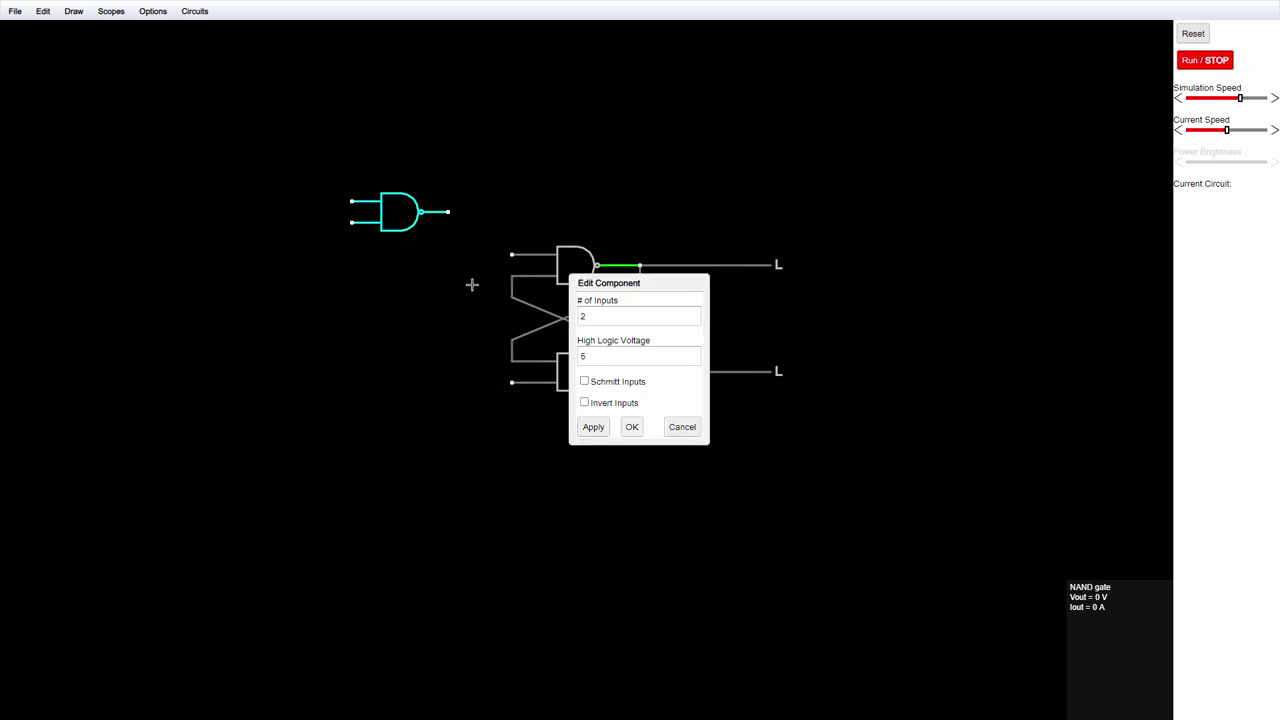
{"action": "double_click", "coordinate": [582, 316]}
{"action": "type", "text": "3"}
{"action": "left_click", "coordinate": [631, 427]}
Drag the 3-input NAND gate down and right beside the latch.
{"action": "left_click", "coordinate": [72, 12]}
{"action": "mouse_move", "coordinate": [80, 177]}
{"action": "left_click", "coordinate": [229, 217]}
{"action": "mouse_move", "coordinate": [384, 236]}
{"action": "left_mouse_down"}
{"action": "mouse_move", "coordinate": [403, 258]}
{"action": "mouse_move", "coordinate": [408, 322]}
{"action": "left_mouse_up"}
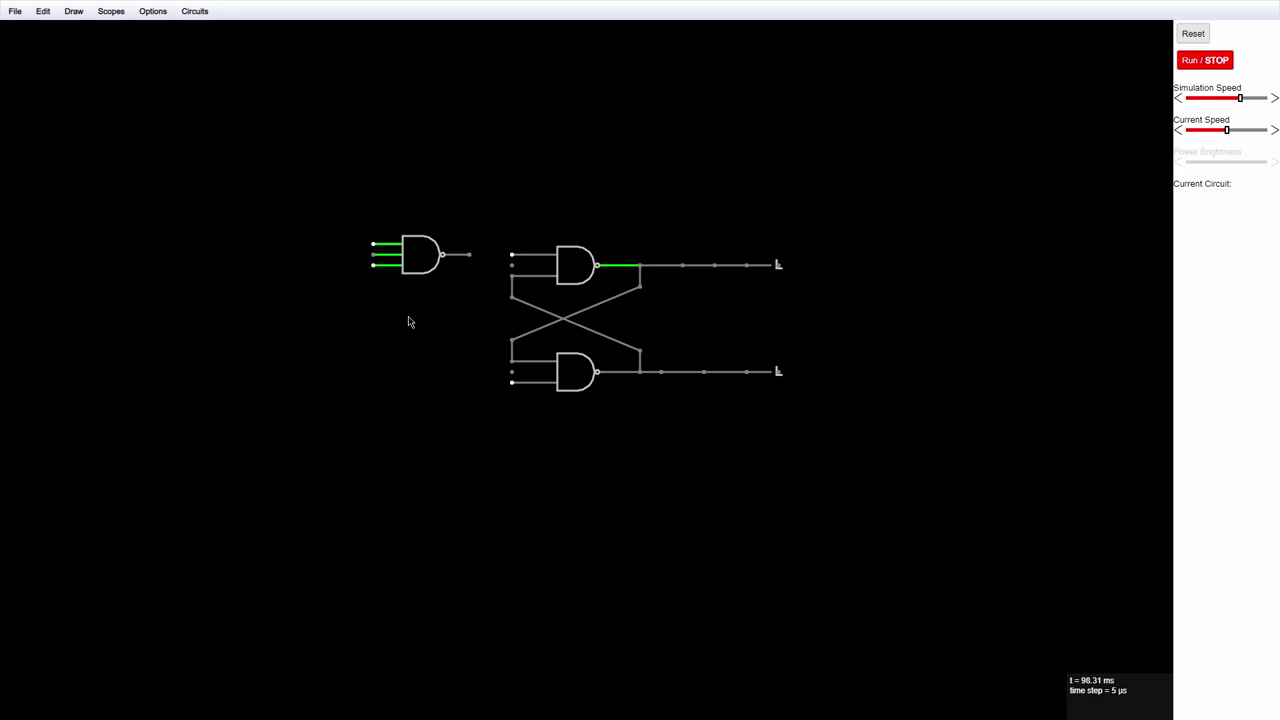
Duplicate the 3-input NAND gate and place the copy below the first.
{"action": "right_click", "coordinate": [408, 322]}
{"action": "left_click", "coordinate": [425, 374]}
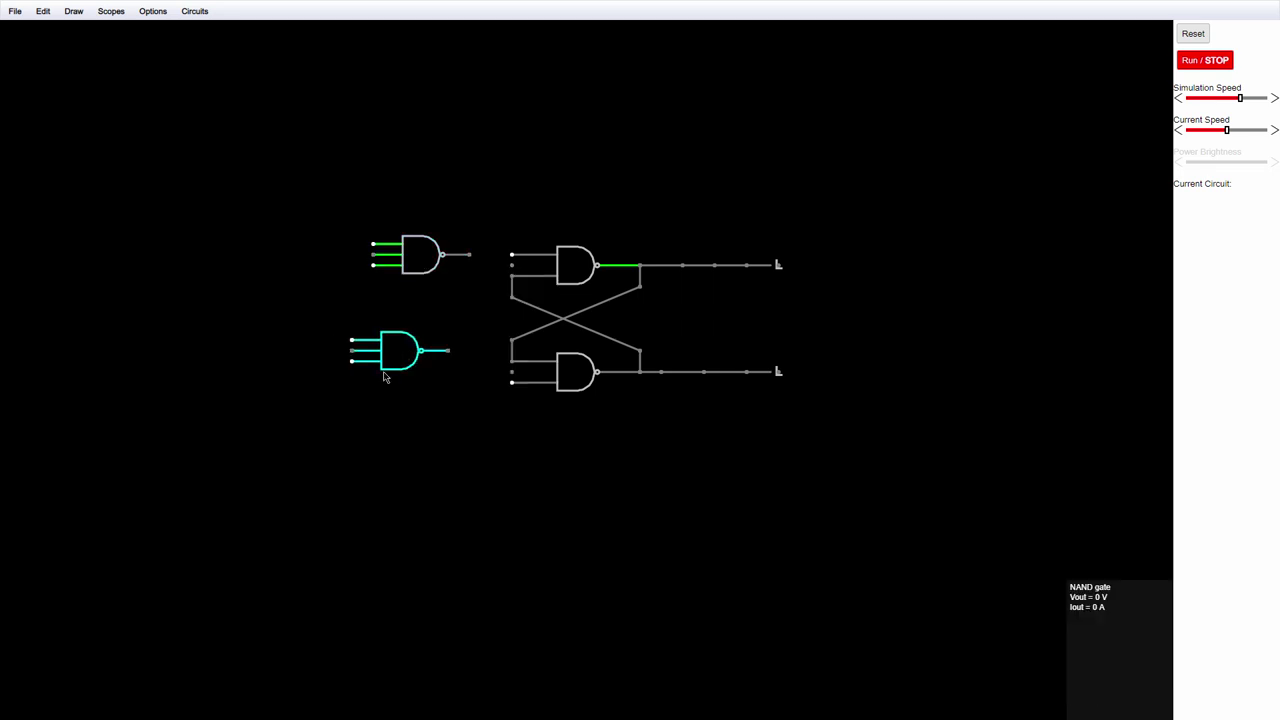
{"action": "left_click_drag", "start_coordinate": [384, 377], "coordinate": [421, 410]}
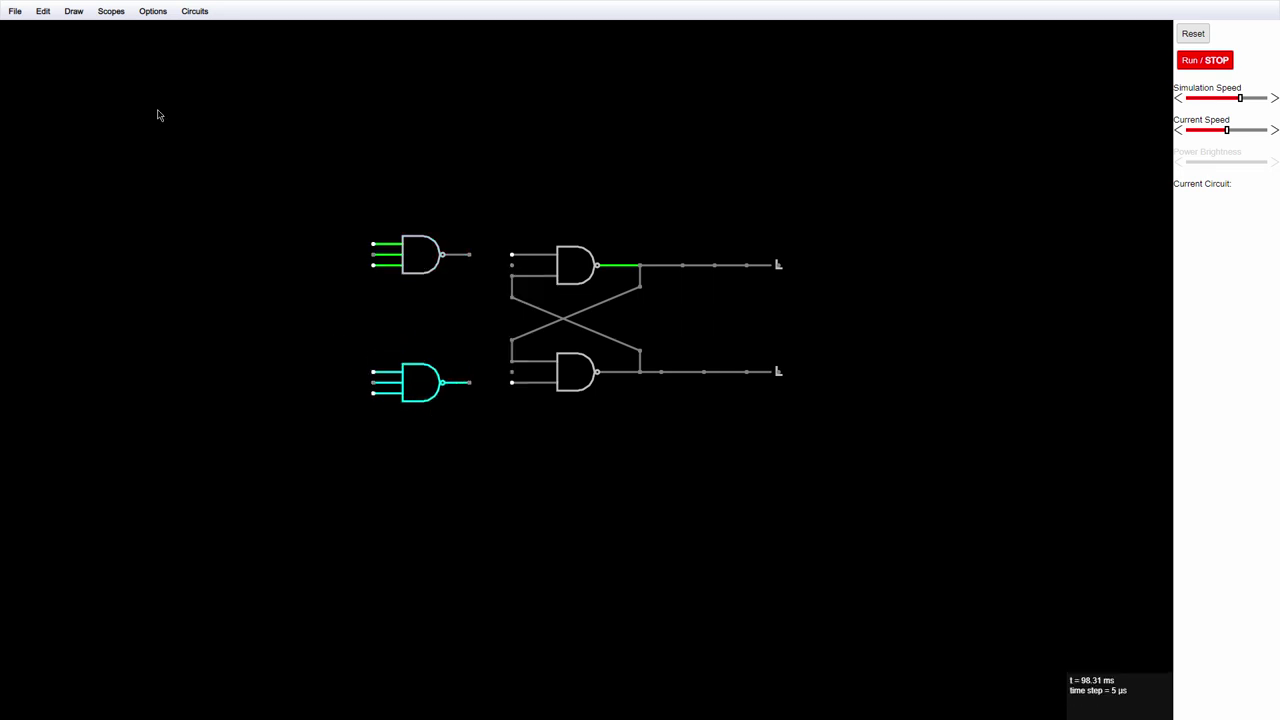
Wire both input gates' outputs into the latch and route crossed feedback from each latch output.
{"action": "left_click", "coordinate": [73, 11]}
{"action": "left_click", "coordinate": [80, 29]}
{"action": "left_click_drag", "start_coordinate": [469, 382], "coordinate": [512, 382]}
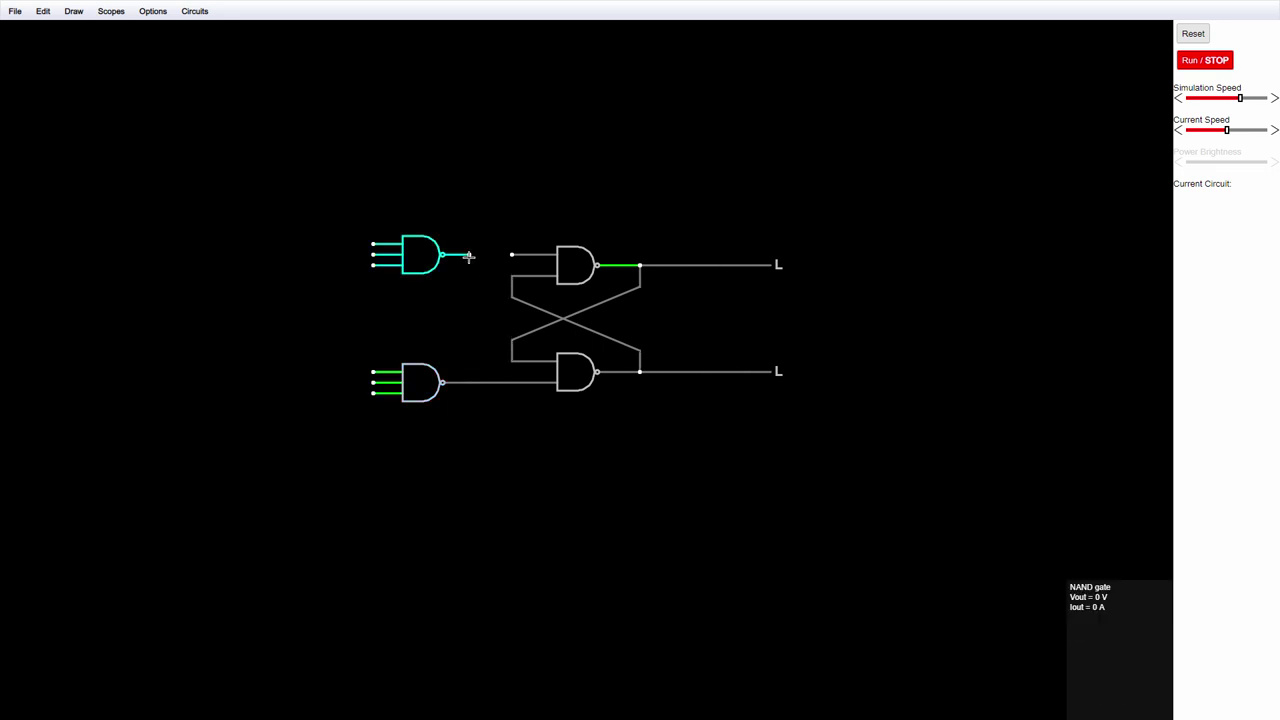
{"action": "left_click_drag", "start_coordinate": [466, 254], "coordinate": [512, 255]}
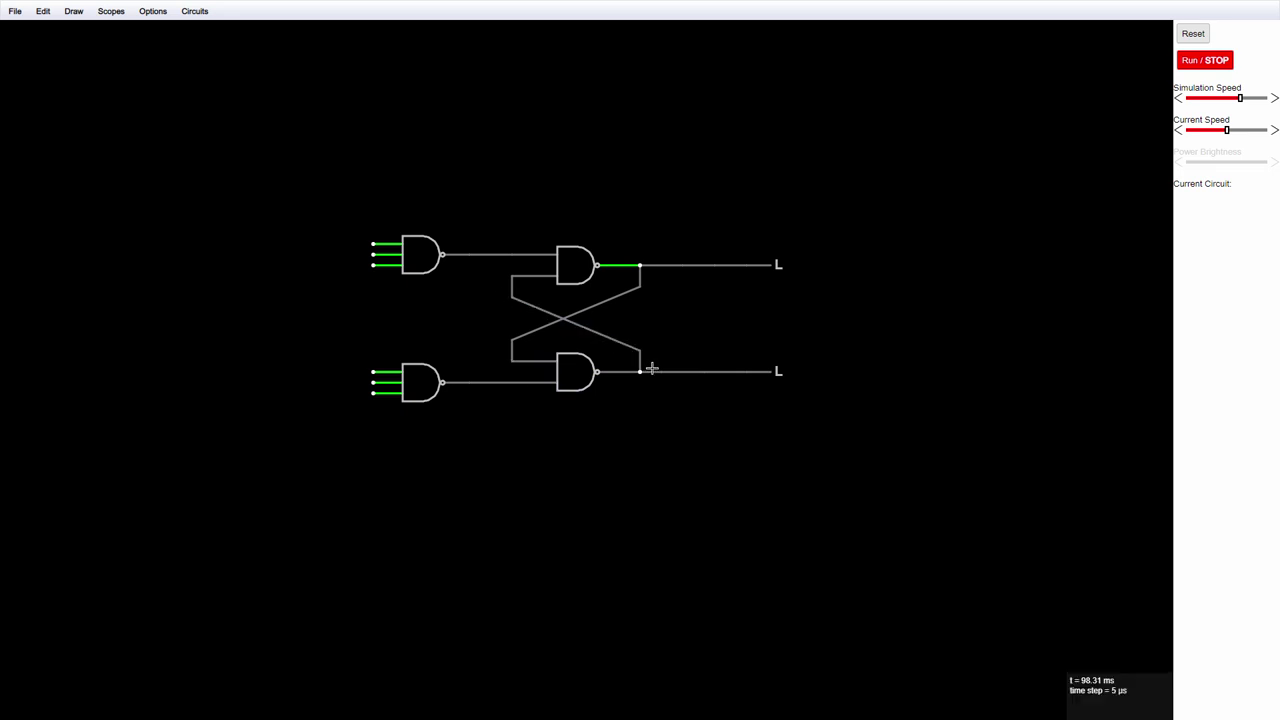
{"action": "mouse_move", "coordinate": [661, 371]}
{"action": "left_mouse_down"}
{"action": "mouse_move", "coordinate": [661, 212]}
{"action": "mouse_move", "coordinate": [375, 213]}
{"action": "left_mouse_up"}
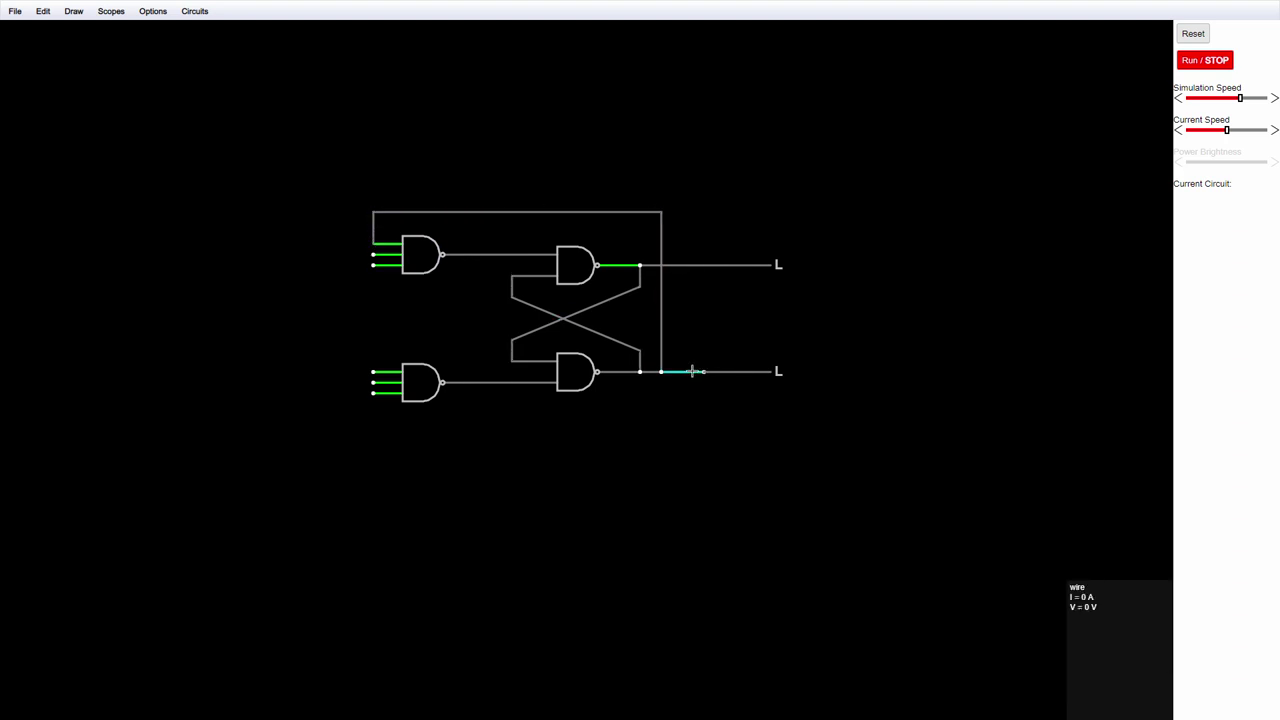
{"action": "mouse_move", "coordinate": [682, 265]}
{"action": "left_mouse_down"}
{"action": "mouse_move", "coordinate": [686, 414]}
{"action": "mouse_move", "coordinate": [449, 420]}
{"action": "mouse_move", "coordinate": [372, 414]}
{"action": "mouse_move", "coordinate": [372, 393]}
{"action": "left_mouse_up"}
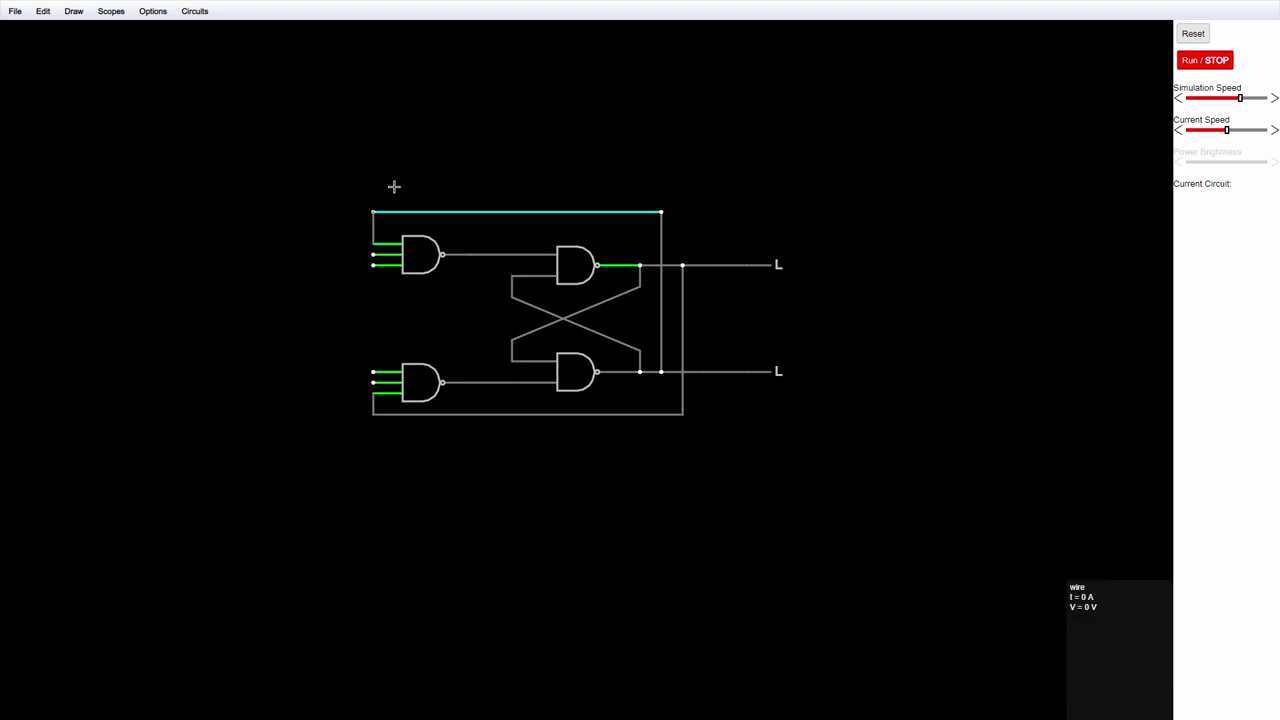
Add a logic input to the upper and lower 3-input NAND gates.
{"action": "left_click", "coordinate": [73, 11]}
{"action": "mouse_move", "coordinate": [200, 123]}
{"action": "left_click", "coordinate": [240, 123]}
{"action": "left_click_drag", "start_coordinate": [368, 254], "coordinate": [280, 254]}
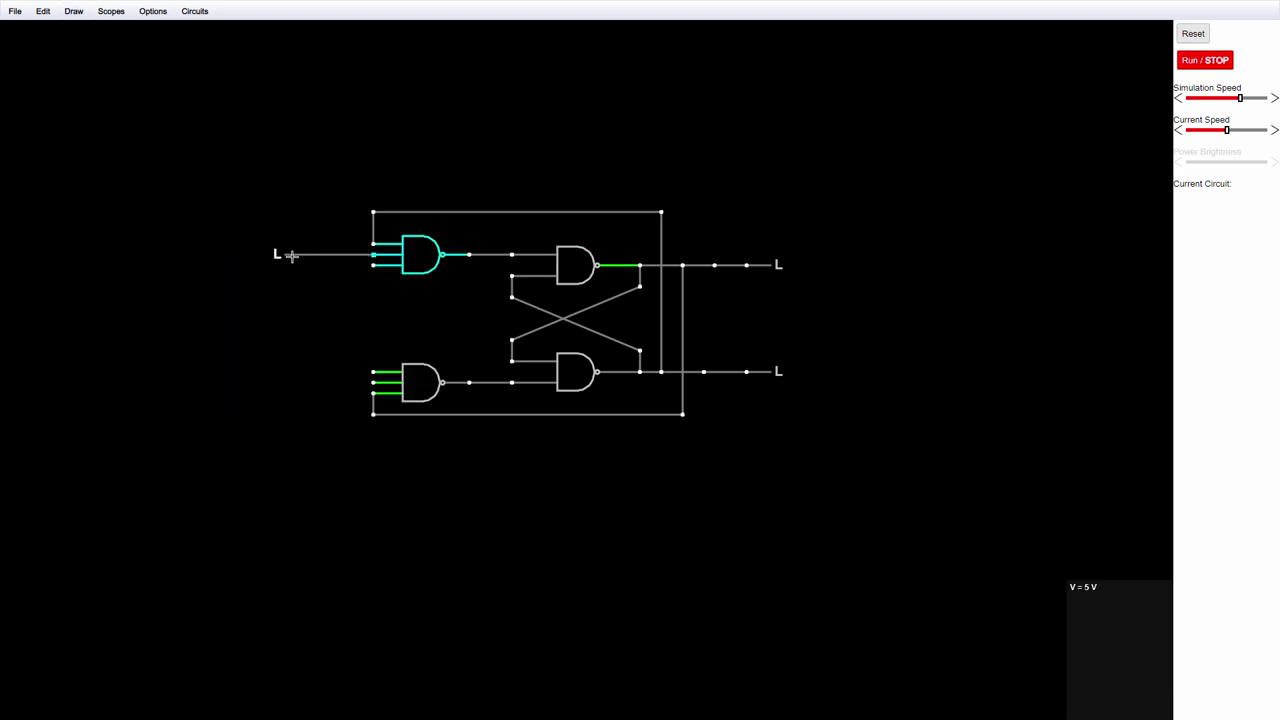
{"action": "left_click_drag", "start_coordinate": [372, 382], "coordinate": [280, 382]}
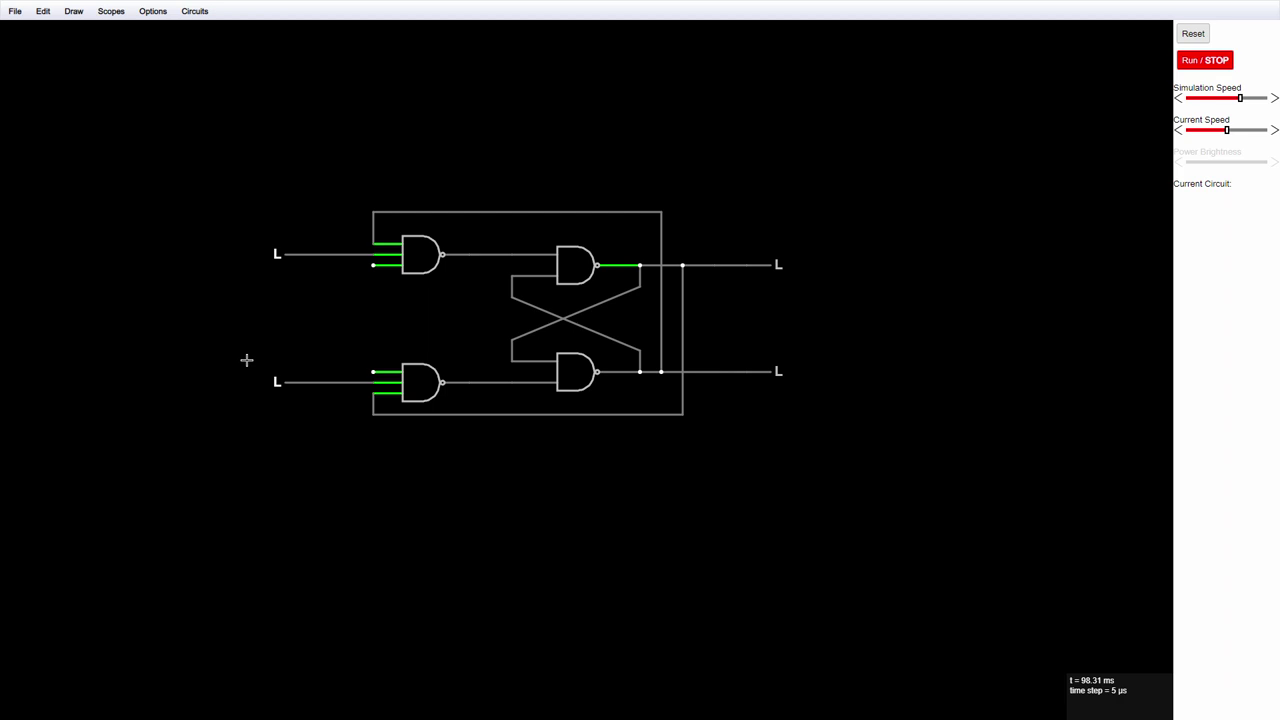
Join both gates' middle inputs with a wire and drive them from a CLK clock source.
{"action": "left_click", "coordinate": [73, 11]}
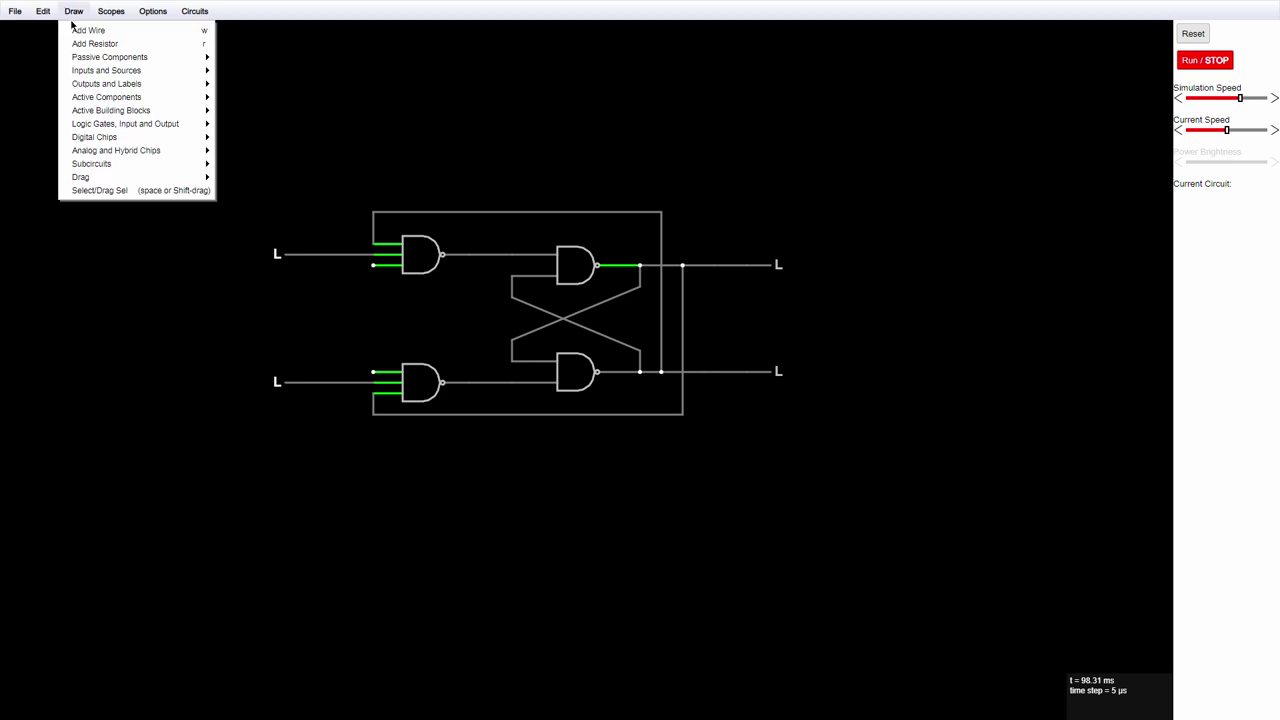
{"action": "left_click", "coordinate": [72, 27]}
{"action": "left_click_drag", "start_coordinate": [372, 266], "coordinate": [372, 308]}
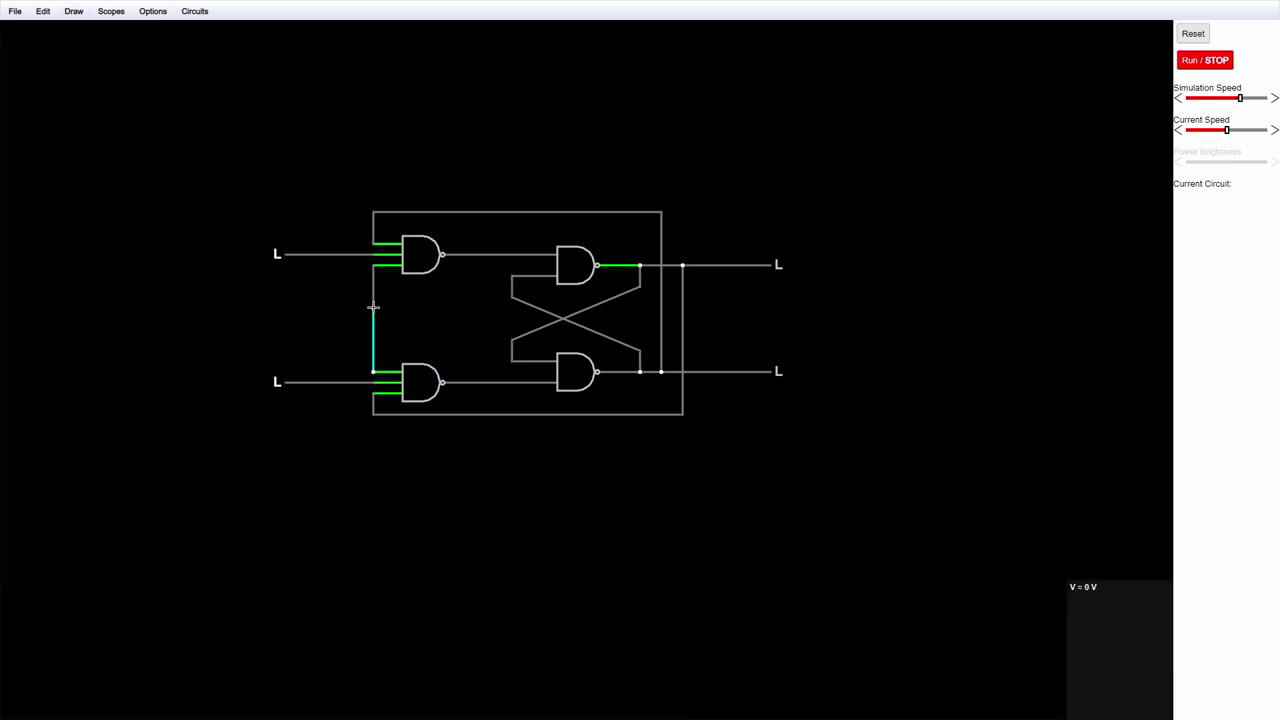
{"action": "left_click_drag", "start_coordinate": [373, 307], "coordinate": [330, 307]}
{"action": "left_click", "coordinate": [74, 11]}
{"action": "mouse_move", "coordinate": [83, 75]}
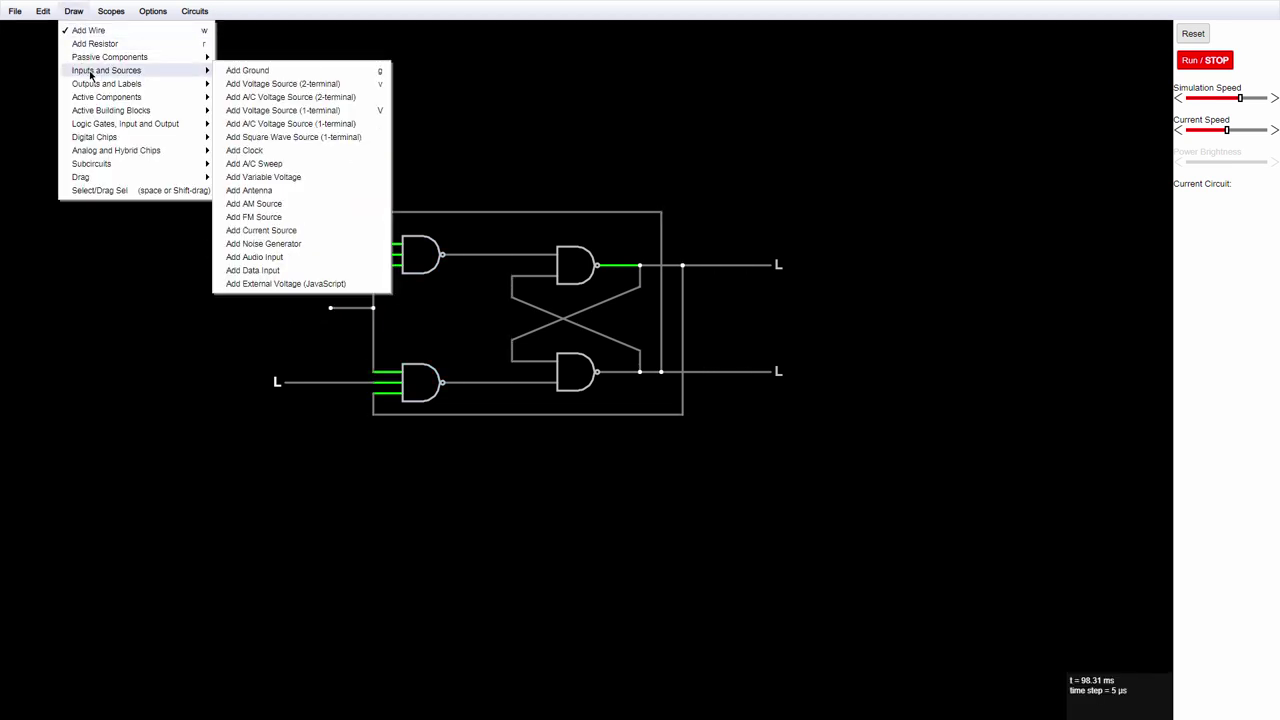
{"action": "left_click", "coordinate": [259, 152]}
{"action": "left_click_drag", "start_coordinate": [330, 307], "coordinate": [250, 305]}
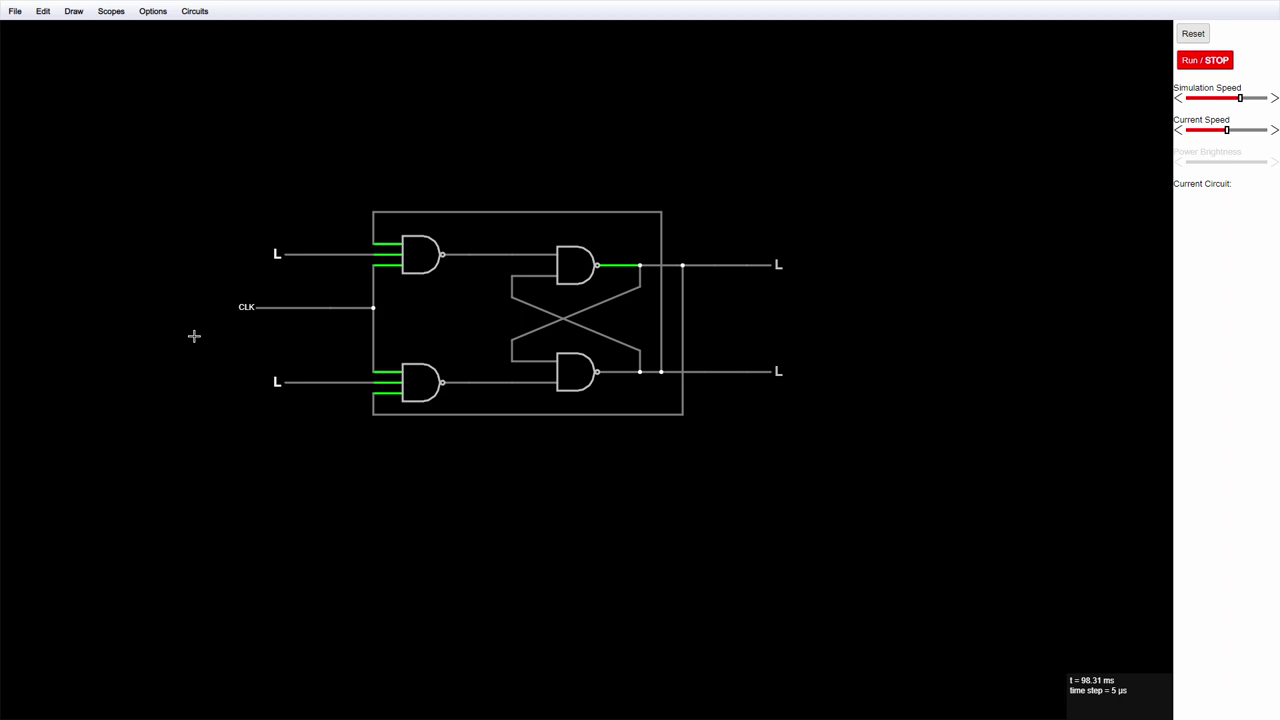
Add text labels Q by the upper output and Q' by the lower output.
{"action": "left_click", "coordinate": [73, 11]}
{"action": "mouse_move", "coordinate": [120, 84]}
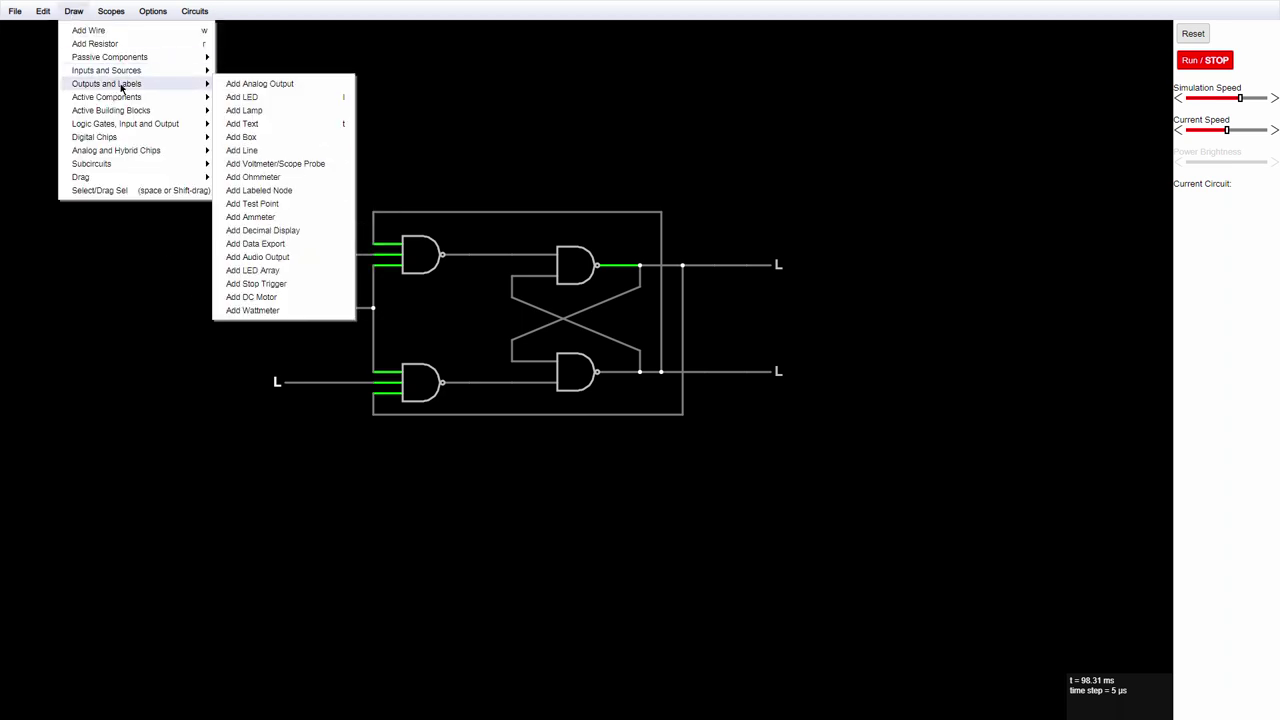
{"action": "left_click", "coordinate": [268, 125]}
{"action": "left_click", "coordinate": [775, 238]}
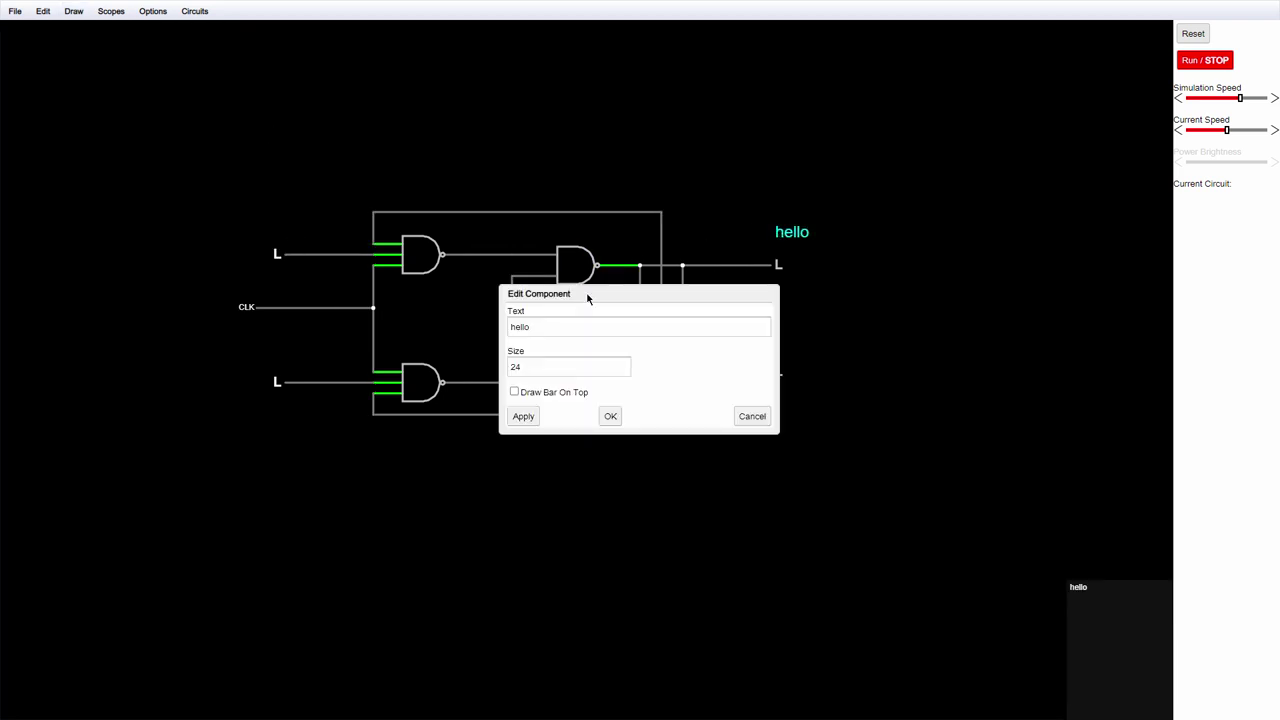
{"action": "type", "text": "Q"}
{"action": "left_click", "coordinate": [610, 416]}
{"action": "left_click", "coordinate": [814, 359]}
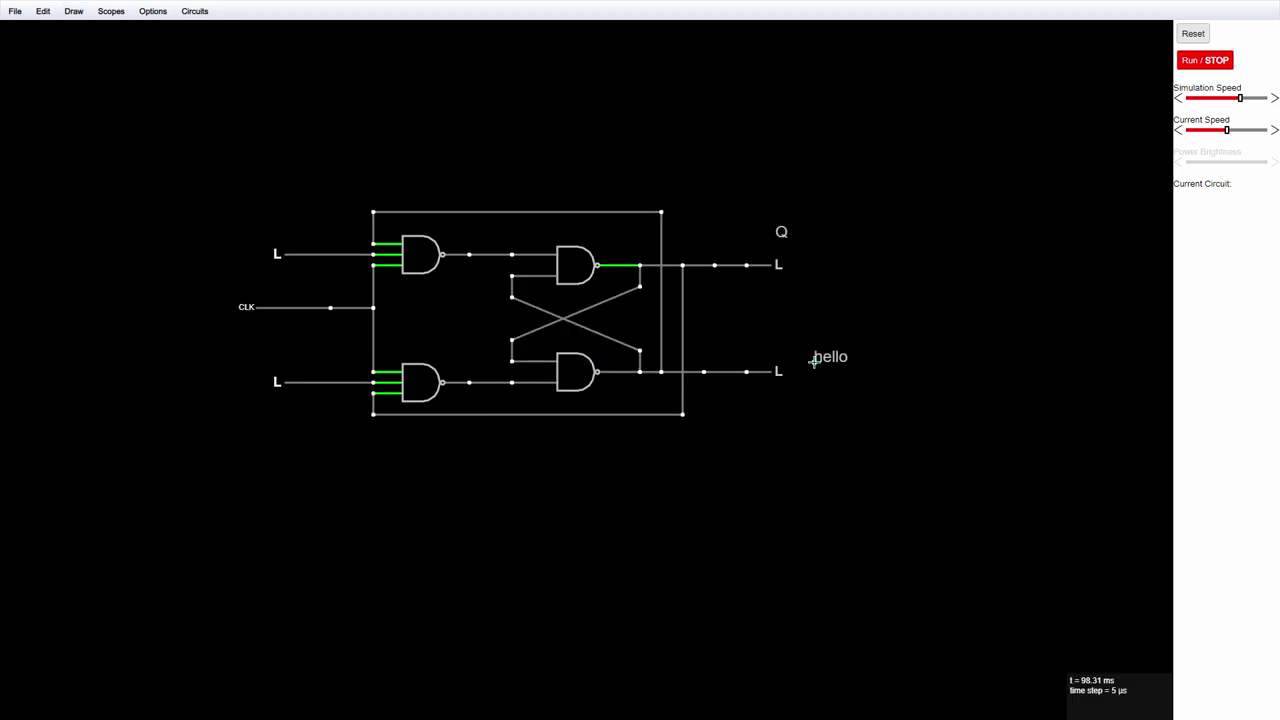
{"action": "left_click", "coordinate": [546, 329]}
{"action": "double_click", "coordinate": [546, 329]}
{"action": "type", "text": "Q'"}
{"action": "left_click", "coordinate": [612, 416]}
Add text labels J above the upper input and K below the lower input.
{"action": "left_click", "coordinate": [253, 206]}
{"action": "double_click", "coordinate": [520, 329]}
{"action": "type", "text": "J"}
{"action": "left_click", "coordinate": [610, 416]}
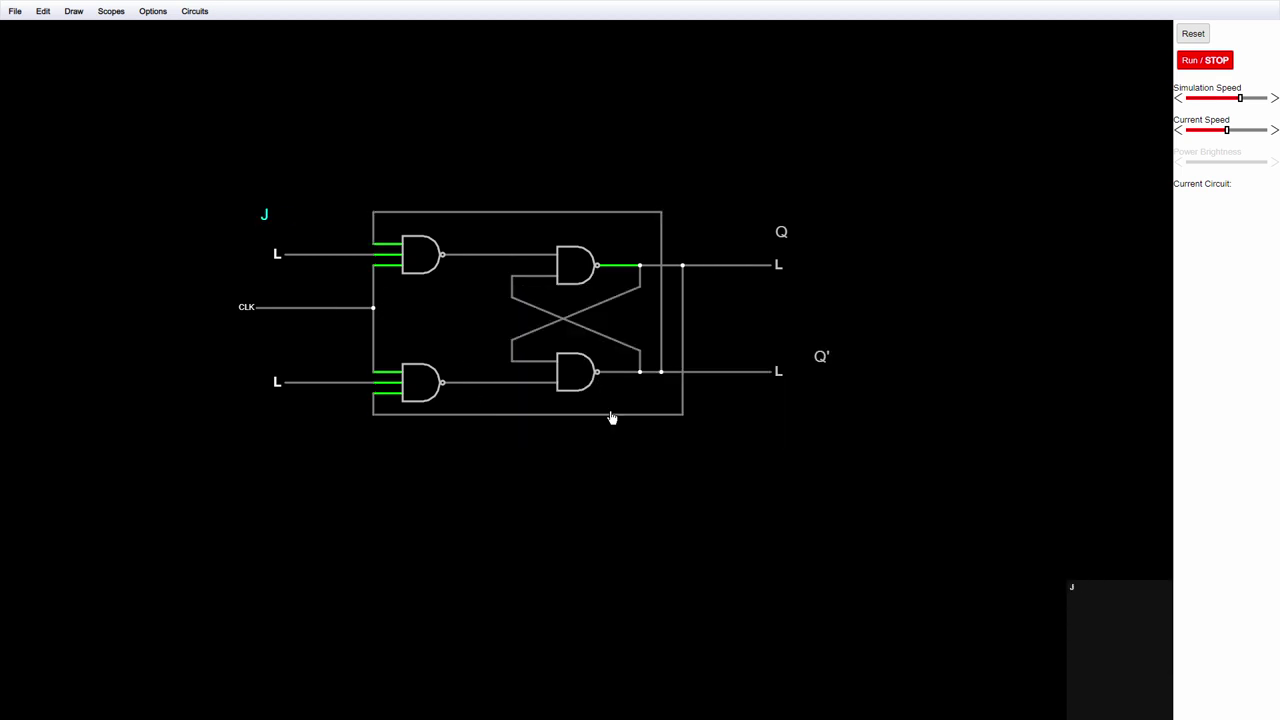
{"action": "left_click", "coordinate": [258, 434]}
{"action": "double_click", "coordinate": [520, 329]}
{"action": "type", "text": "K"}
{"action": "left_click", "coordinate": [611, 418]}
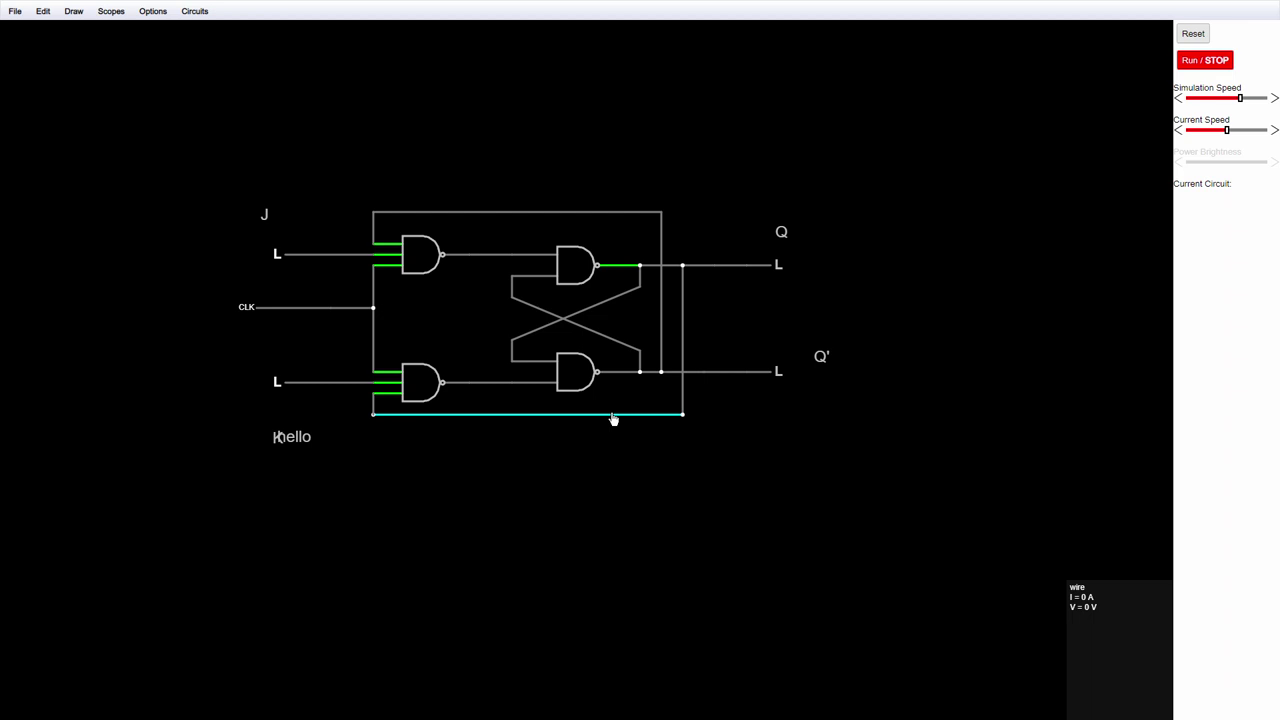
Delete a stray label and nudge the J, K, Q and Q' labels beside their wires.
{"action": "left_click", "coordinate": [376, 490]}
{"action": "key", "text": "Delete"}
{"action": "left_click_drag", "start_coordinate": [277, 438], "coordinate": [277, 407]}
{"action": "left_click_drag", "start_coordinate": [264, 215], "coordinate": [277, 228]}
{"action": "left_click_drag", "start_coordinate": [781, 233], "coordinate": [777, 237]}
{"action": "left_click_drag", "start_coordinate": [821, 357], "coordinate": [782, 392]}
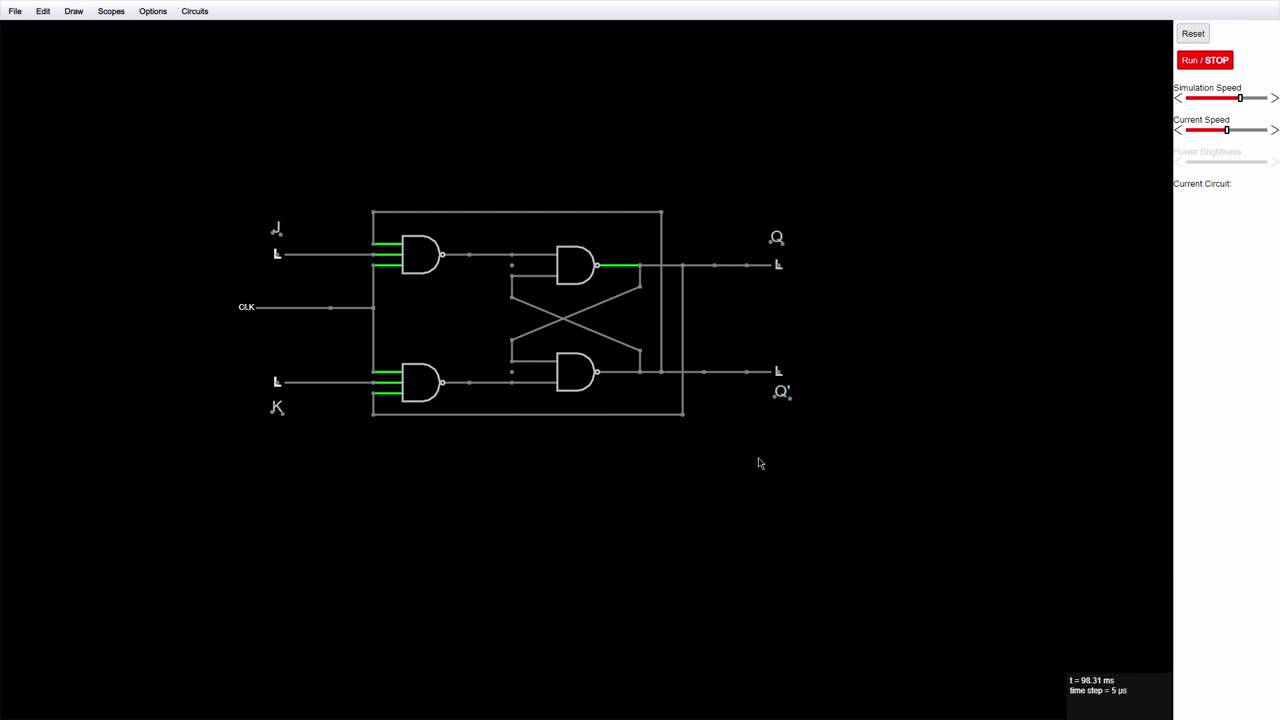
{"action": "left_click", "coordinate": [68, 10]}
{"action": "left_click", "coordinate": [80, 162]}
Run the simulation, toggle K high and back low, then set both J and K high.
{"action": "left_click", "coordinate": [1189, 64]}
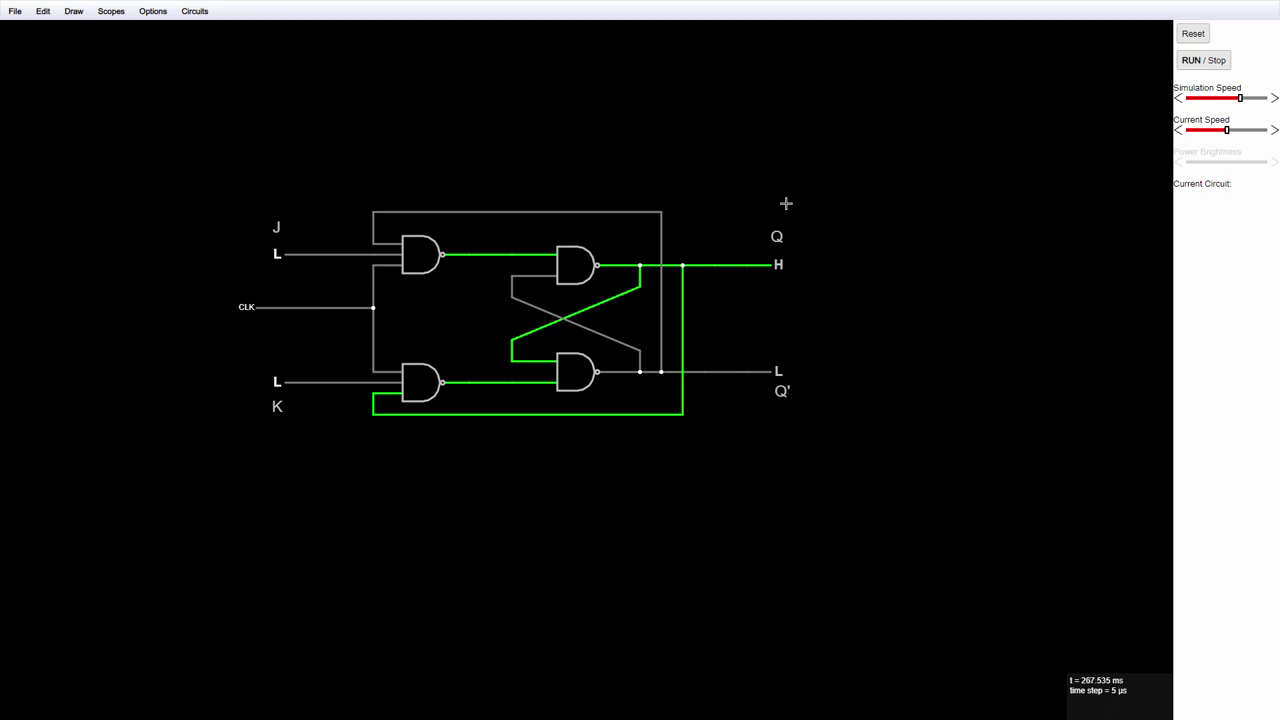
{"action": "left_click", "coordinate": [275, 383]}
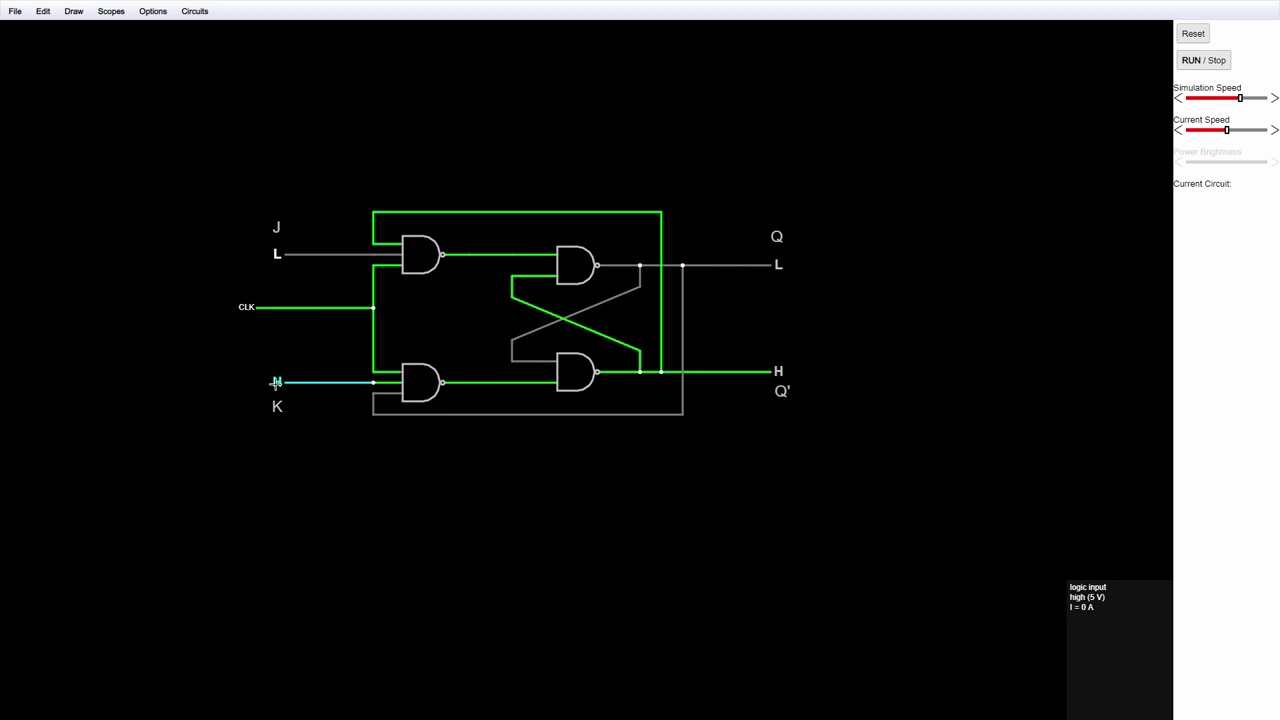
{"action": "left_click", "coordinate": [275, 383]}
{"action": "left_click", "coordinate": [276, 254]}
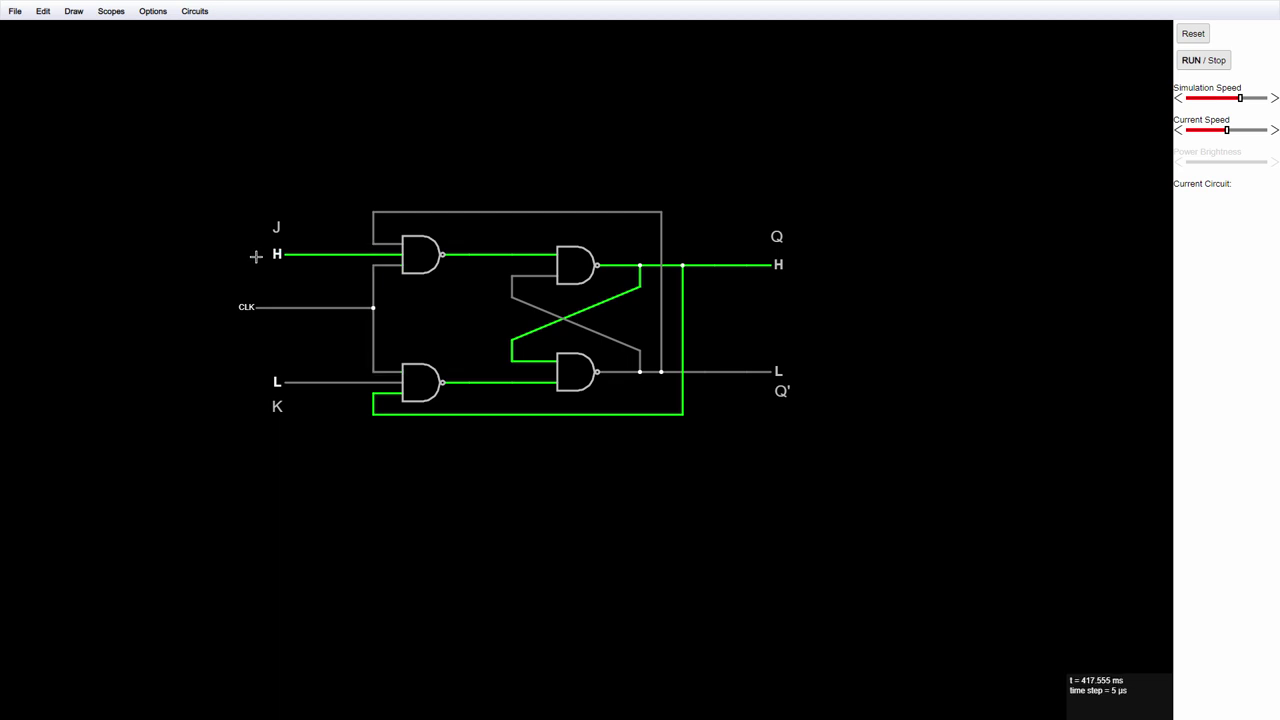
{"action": "left_click", "coordinate": [274, 382]}
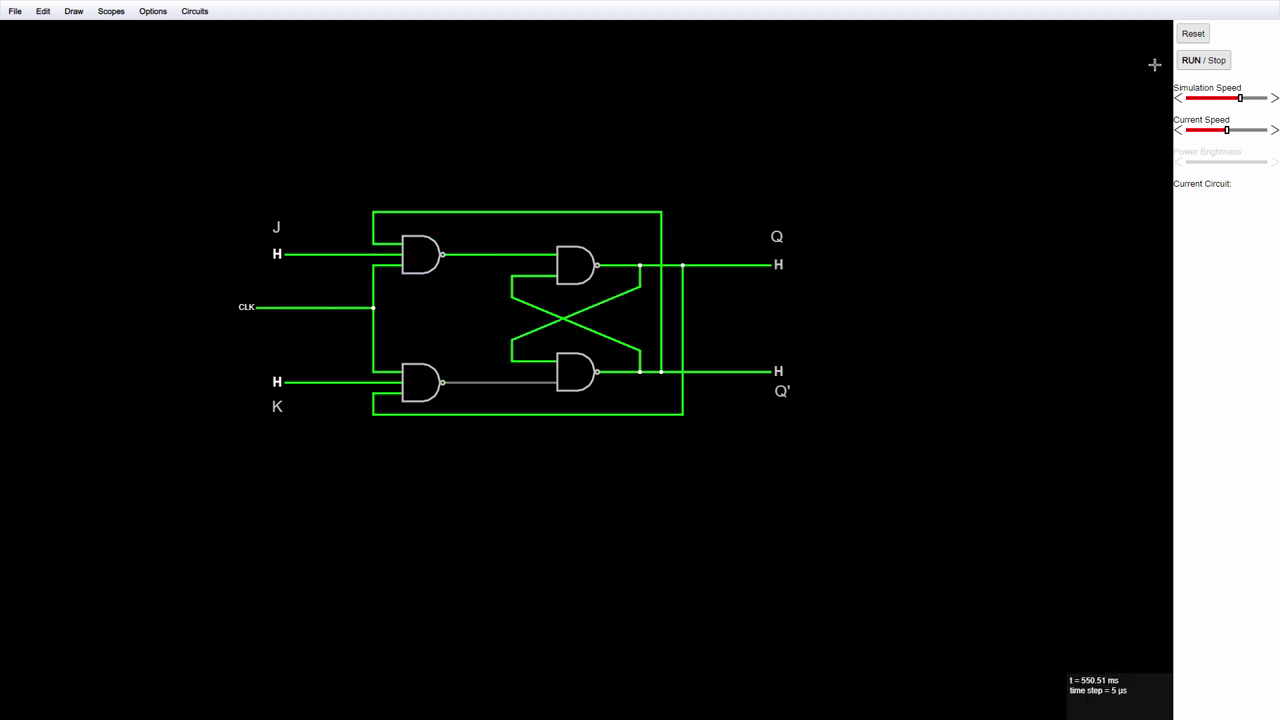
Stop the simulation, delete the CLK clock source, and place an AND gate left of the circuit.
{"action": "left_click", "coordinate": [1190, 64]}
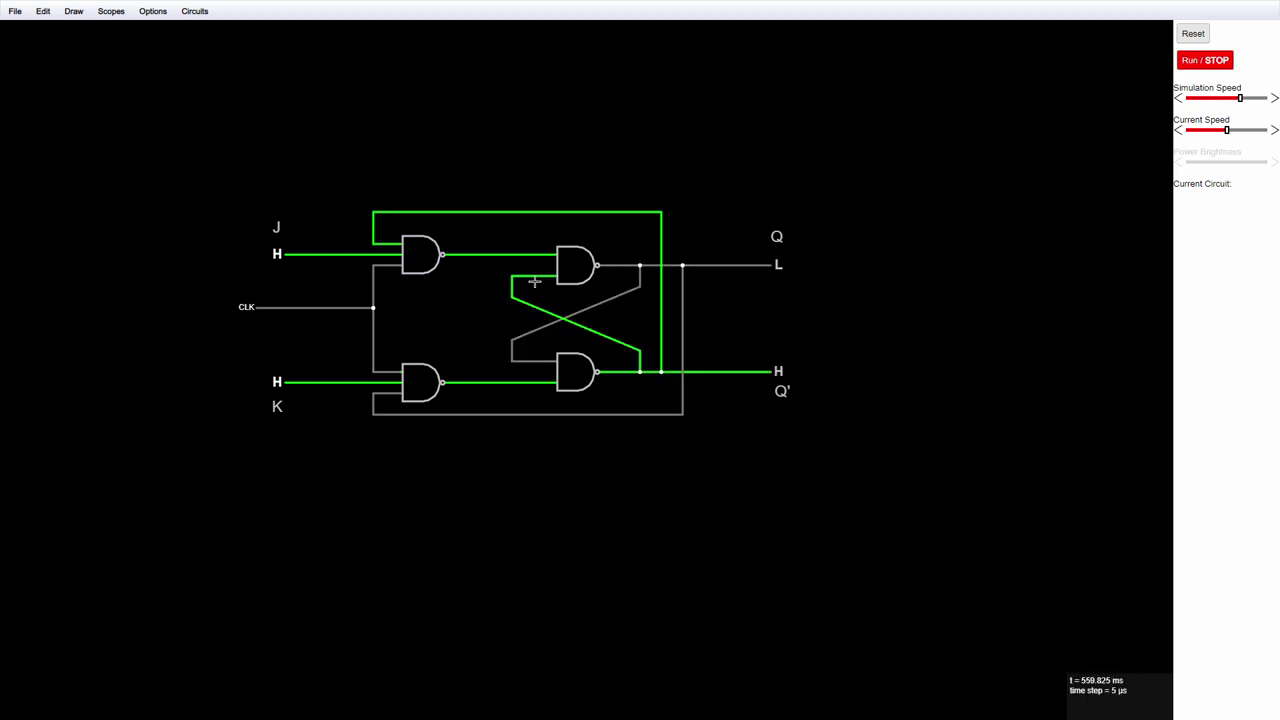
{"action": "key", "text": "Delete"}
{"action": "left_click", "coordinate": [74, 11]}
{"action": "mouse_move", "coordinate": [160, 123]}
{"action": "left_click", "coordinate": [262, 140]}
{"action": "left_click_drag", "start_coordinate": [243, 277], "coordinate": [276, 318]}
Place an inverter to the left of the new AND gate.
{"action": "left_click", "coordinate": [74, 11]}
{"action": "mouse_move", "coordinate": [100, 83]}
{"action": "mouse_move", "coordinate": [180, 123]}
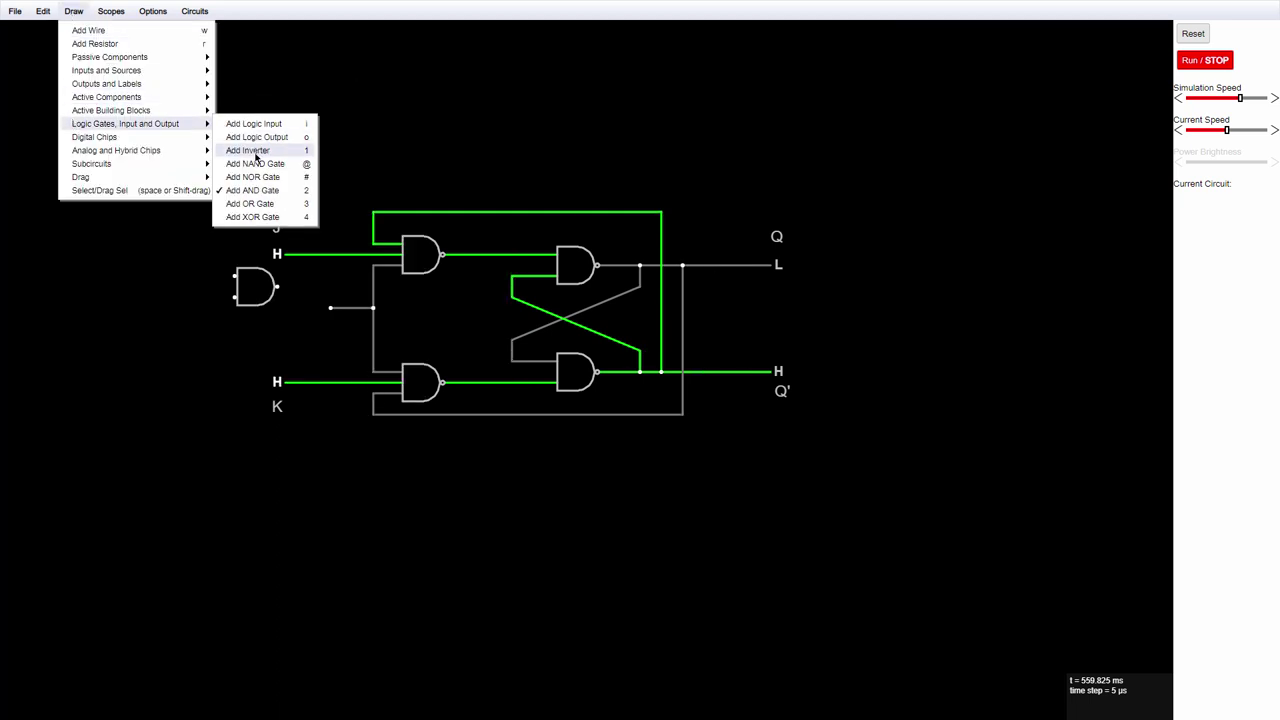
{"action": "left_click", "coordinate": [255, 153]}
{"action": "mouse_move", "coordinate": [183, 265]}
{"action": "left_mouse_down"}
{"action": "mouse_move", "coordinate": [213, 265]}
{"action": "mouse_move", "coordinate": [197, 297]}
{"action": "mouse_move", "coordinate": [232, 297]}
{"action": "mouse_move", "coordinate": [170, 275]}
{"action": "mouse_move", "coordinate": [170, 297]}
{"action": "mouse_move", "coordinate": [148, 275]}
{"action": "left_mouse_up"}
Reposition the AND gate, inverter and input junction so the junction feeds both gates.
{"action": "left_click", "coordinate": [74, 11]}
{"action": "left_click", "coordinate": [100, 190]}
{"action": "left_click", "coordinate": [74, 11]}
{"action": "left_click", "coordinate": [90, 24]}
{"action": "left_click", "coordinate": [74, 11]}
{"action": "mouse_move", "coordinate": [83, 178]}
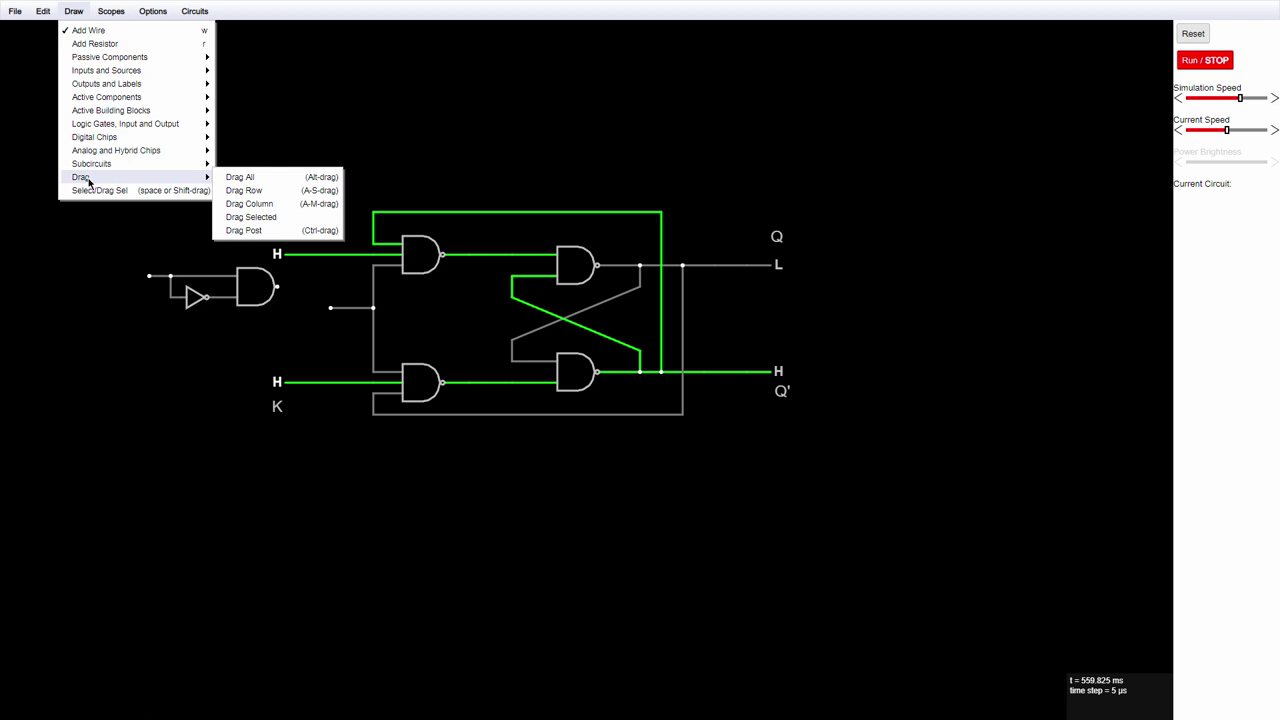
{"action": "left_click", "coordinate": [234, 217]}
{"action": "left_click_drag", "start_coordinate": [266, 307], "coordinate": [318, 327]}
{"action": "left_click_drag", "start_coordinate": [197, 297], "coordinate": [250, 318]}
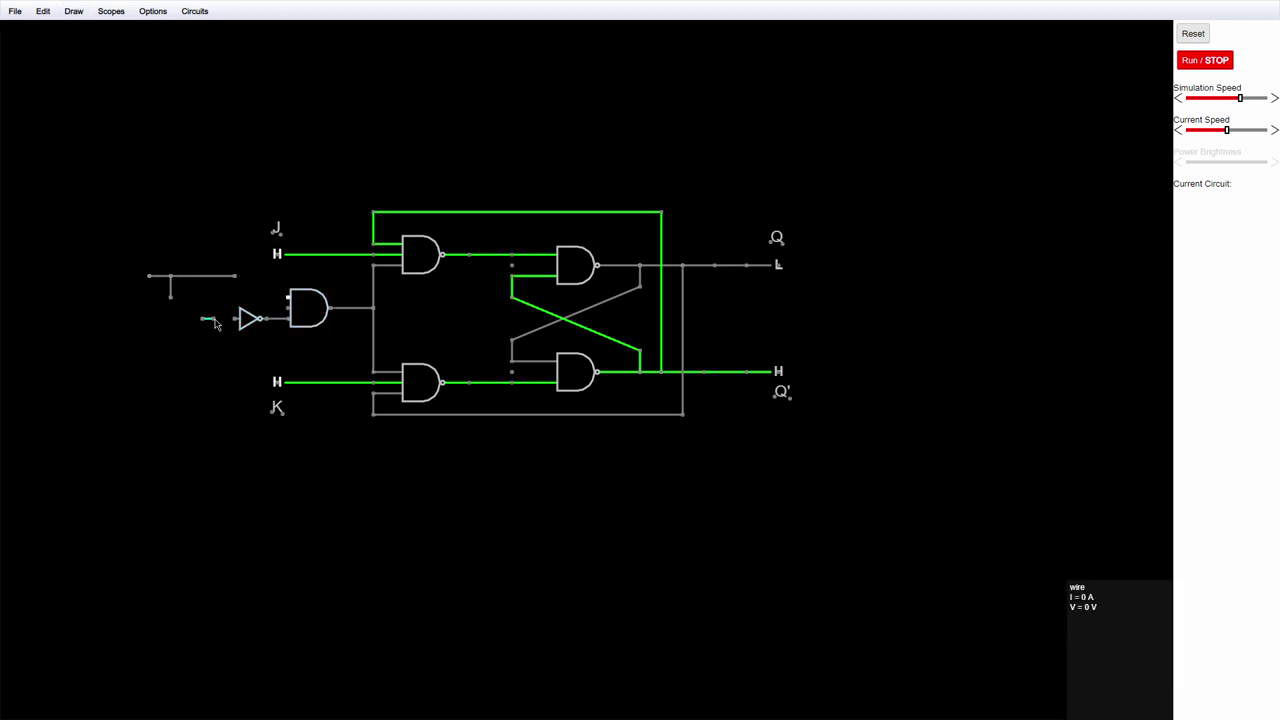
{"action": "left_click_drag", "start_coordinate": [172, 291], "coordinate": [225, 313]}
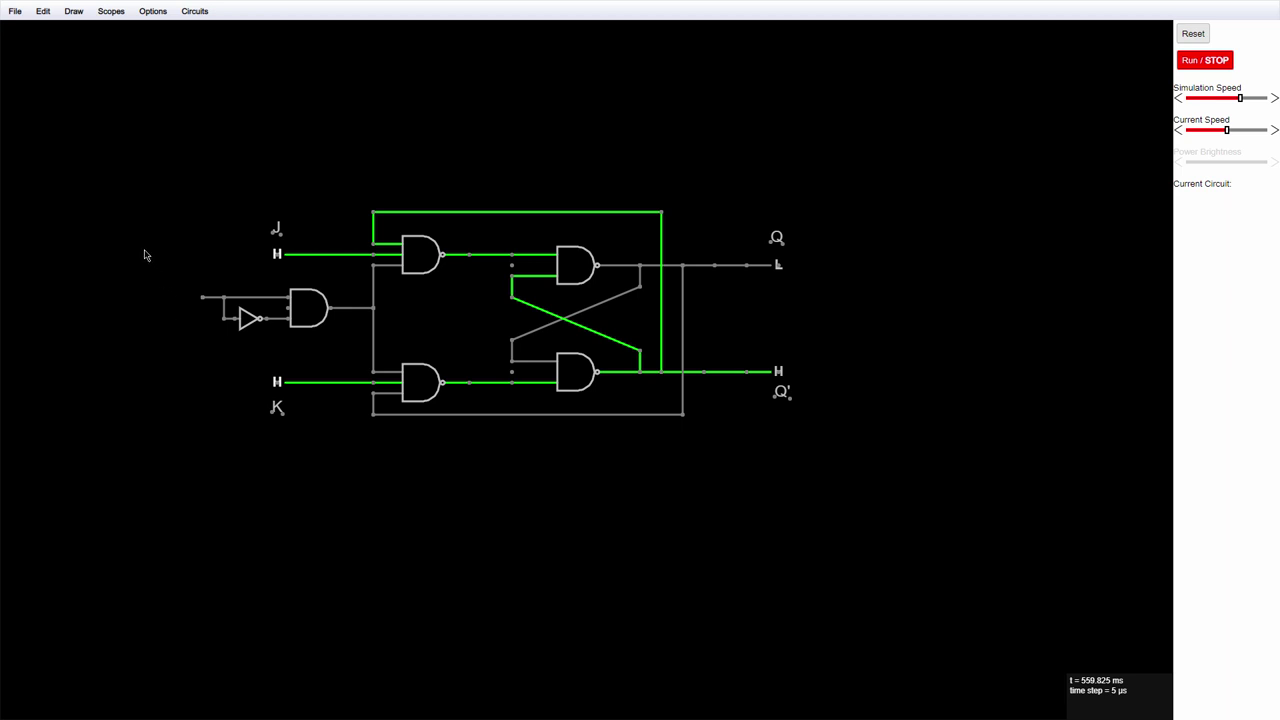
Add a CLK clock source onto the left input wire of the edge detector.
{"action": "left_click", "coordinate": [74, 11]}
{"action": "mouse_move", "coordinate": [100, 68]}
{"action": "left_click", "coordinate": [240, 150]}
{"action": "left_click_drag", "start_coordinate": [202, 297], "coordinate": [150, 297]}
Run the simulation until Q goes high and Q' low, then pause it.
{"action": "left_click", "coordinate": [1190, 62]}
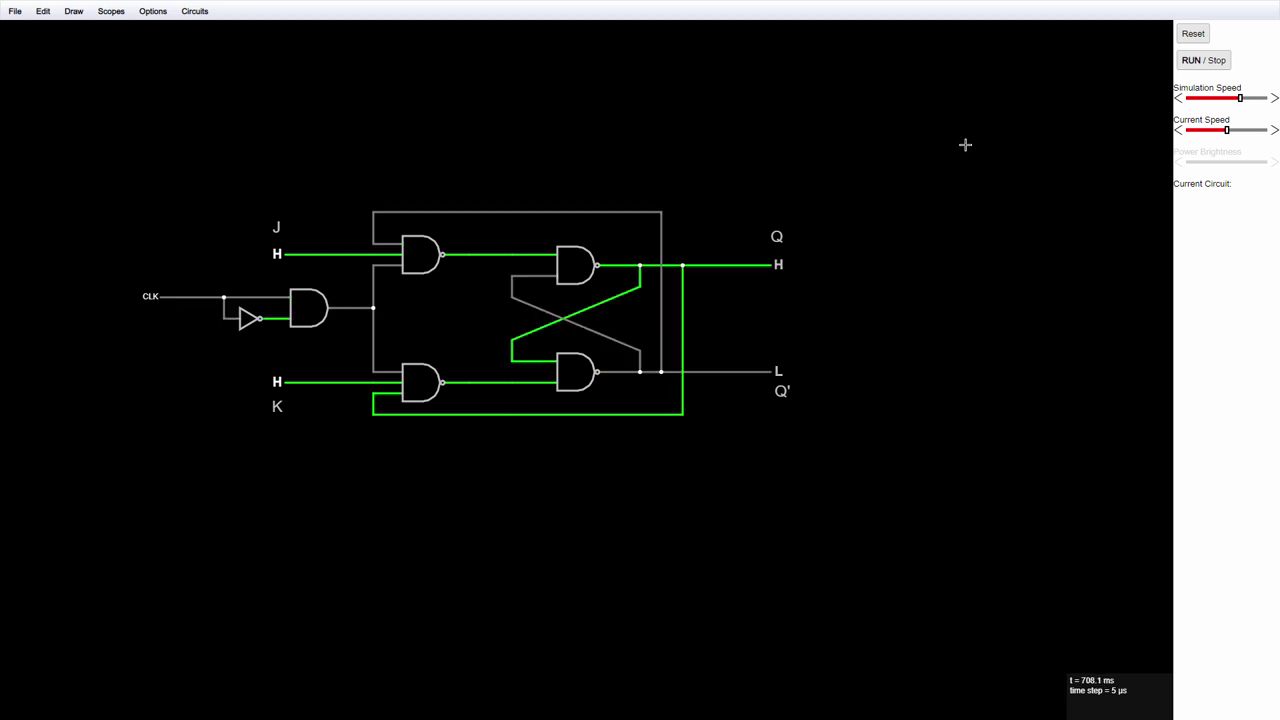
{"action": "left_click", "coordinate": [1192, 62]}
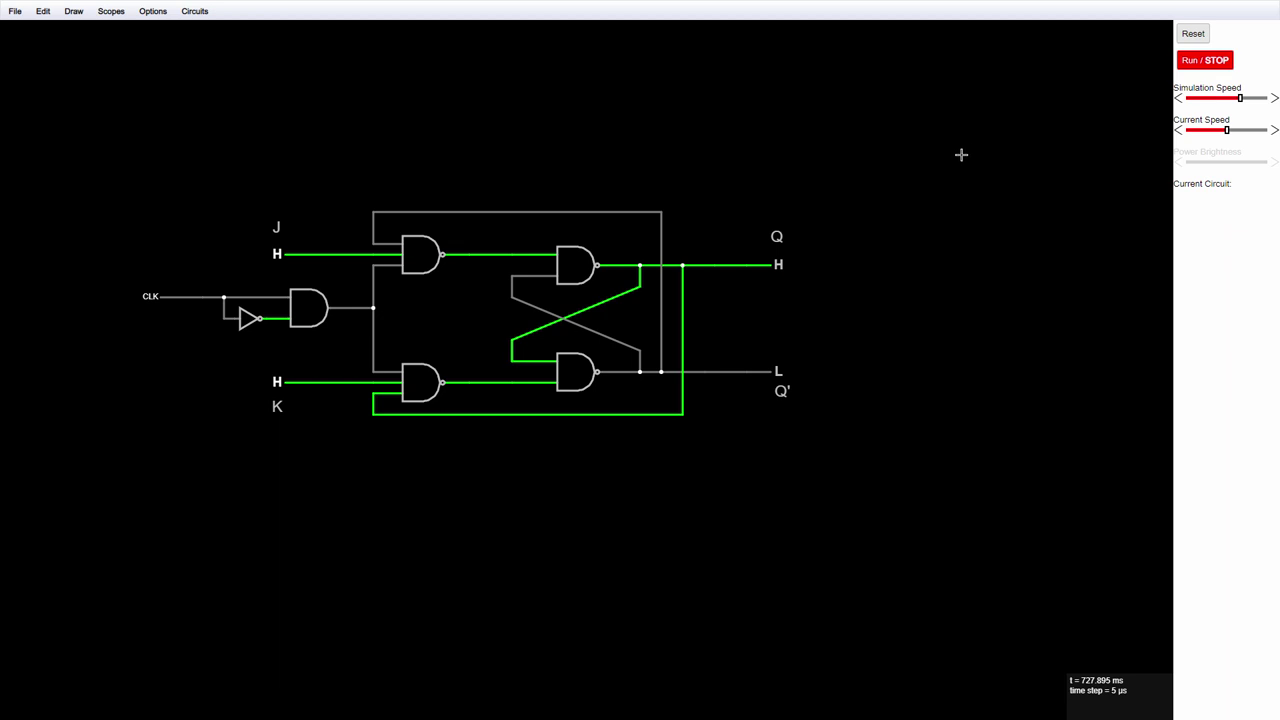
Plot the edge detector output wire and the Q output in separate new scopes, running briefly between.
{"action": "right_click", "coordinate": [349, 308]}
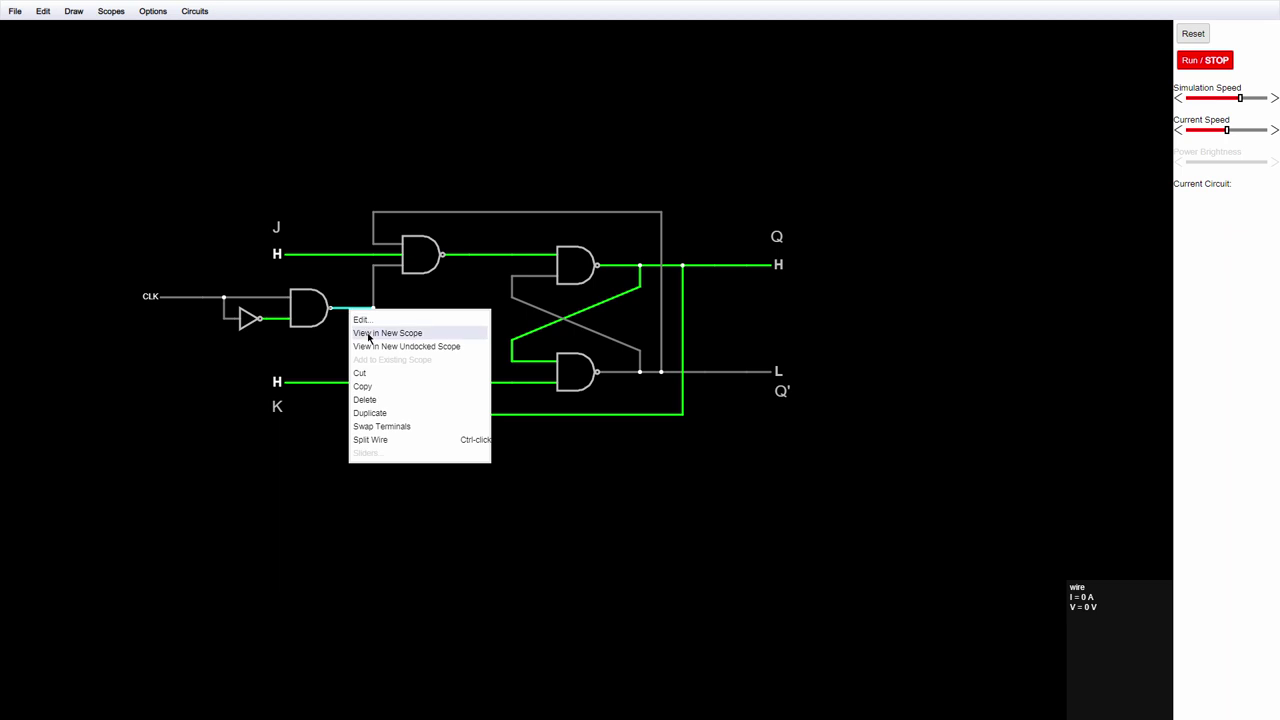
{"action": "left_click", "coordinate": [368, 334]}
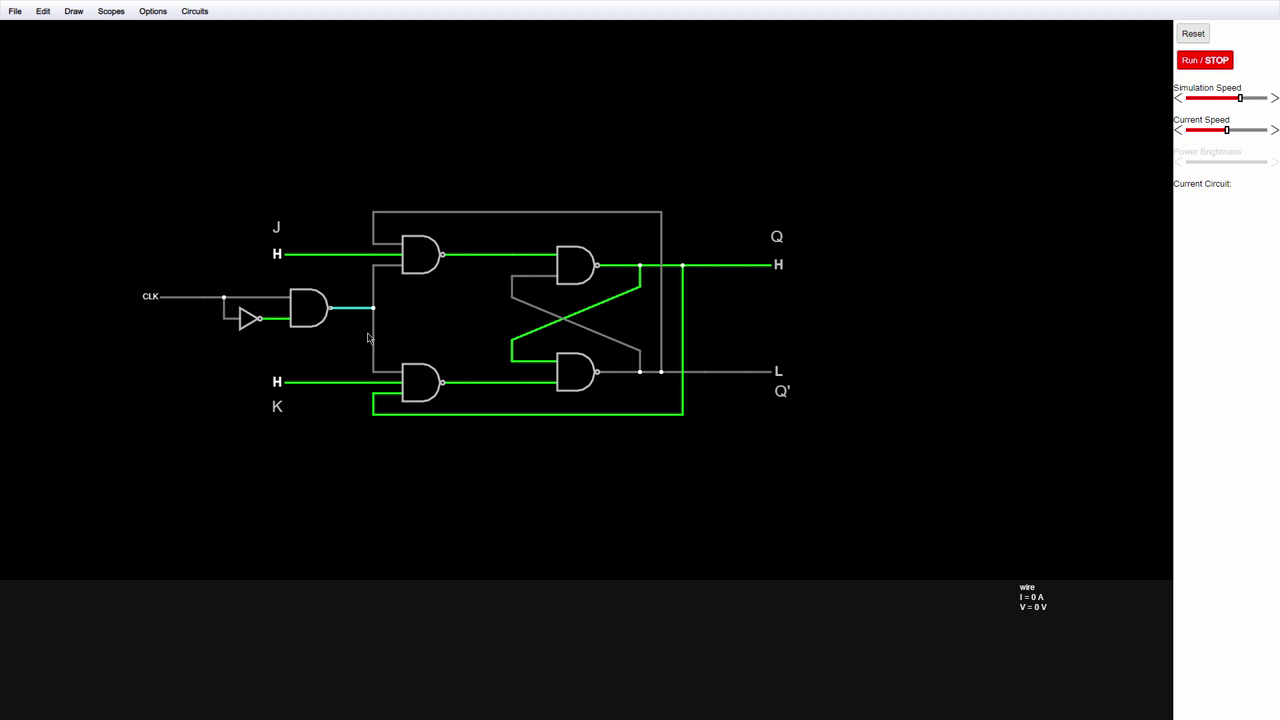
{"action": "left_click", "coordinate": [1195, 64]}
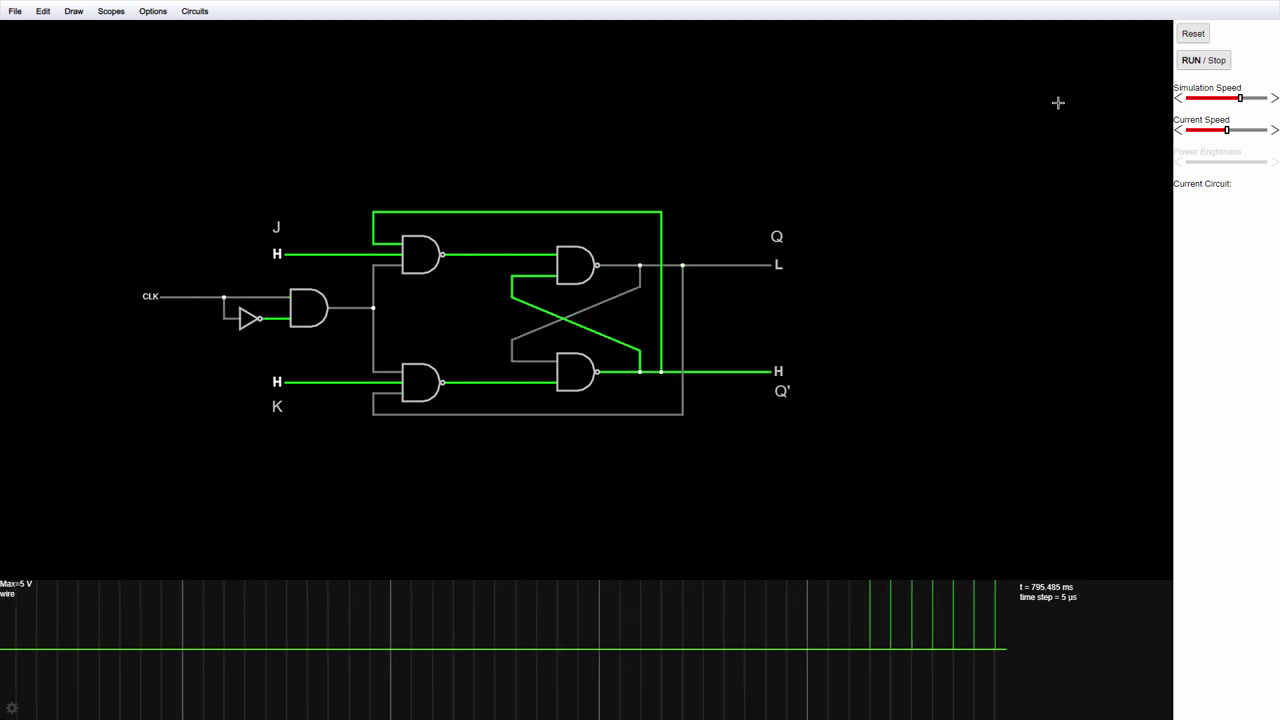
{"action": "left_click", "coordinate": [1191, 64]}
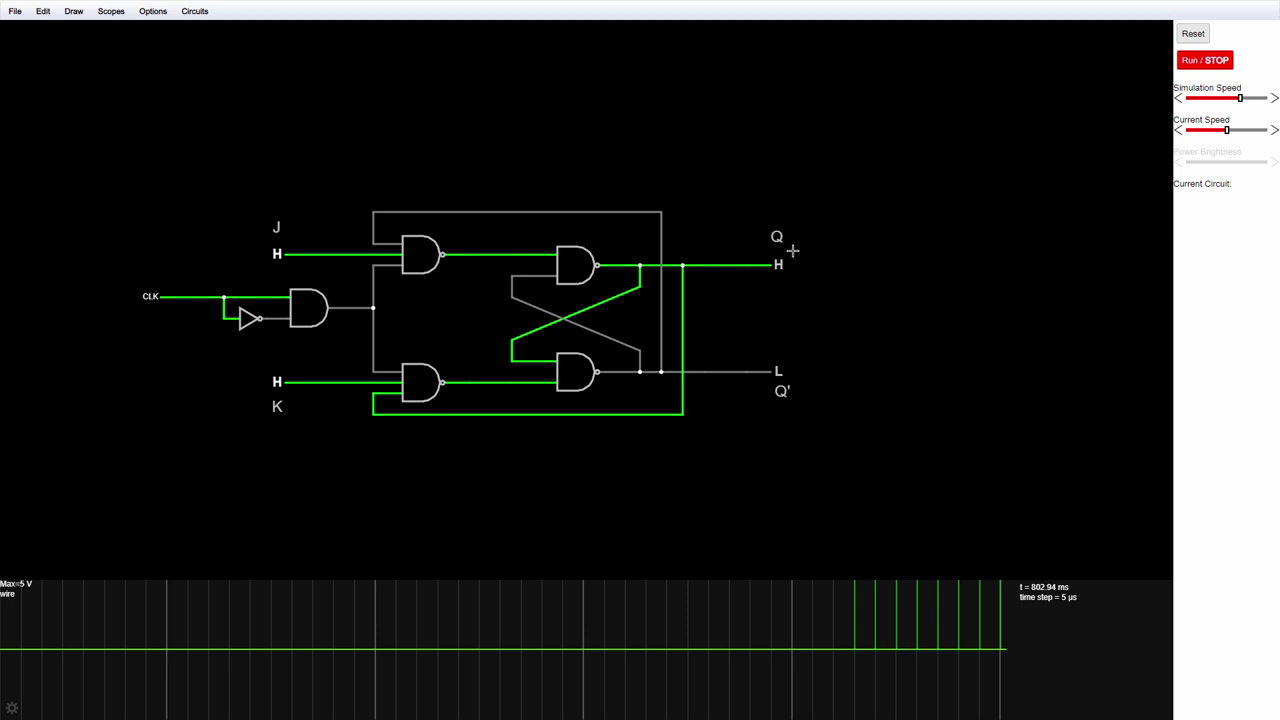
{"action": "right_click", "coordinate": [778, 263]}
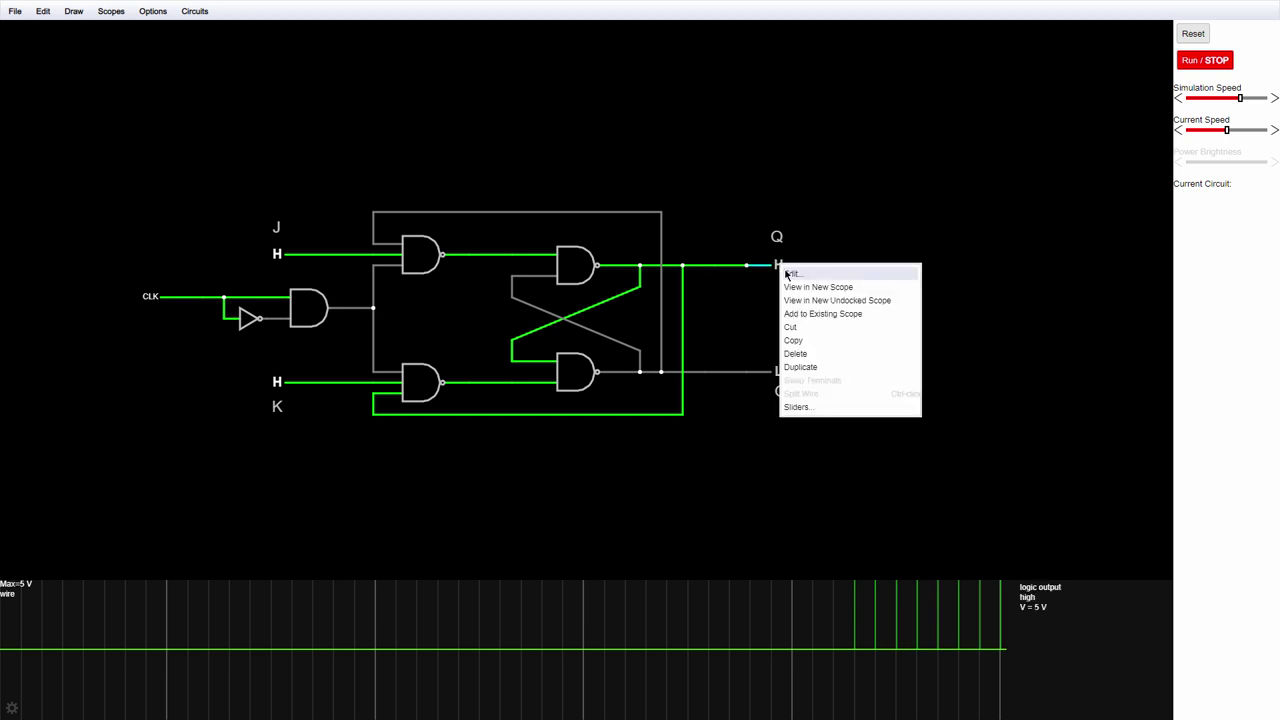
{"action": "left_click", "coordinate": [797, 288]}
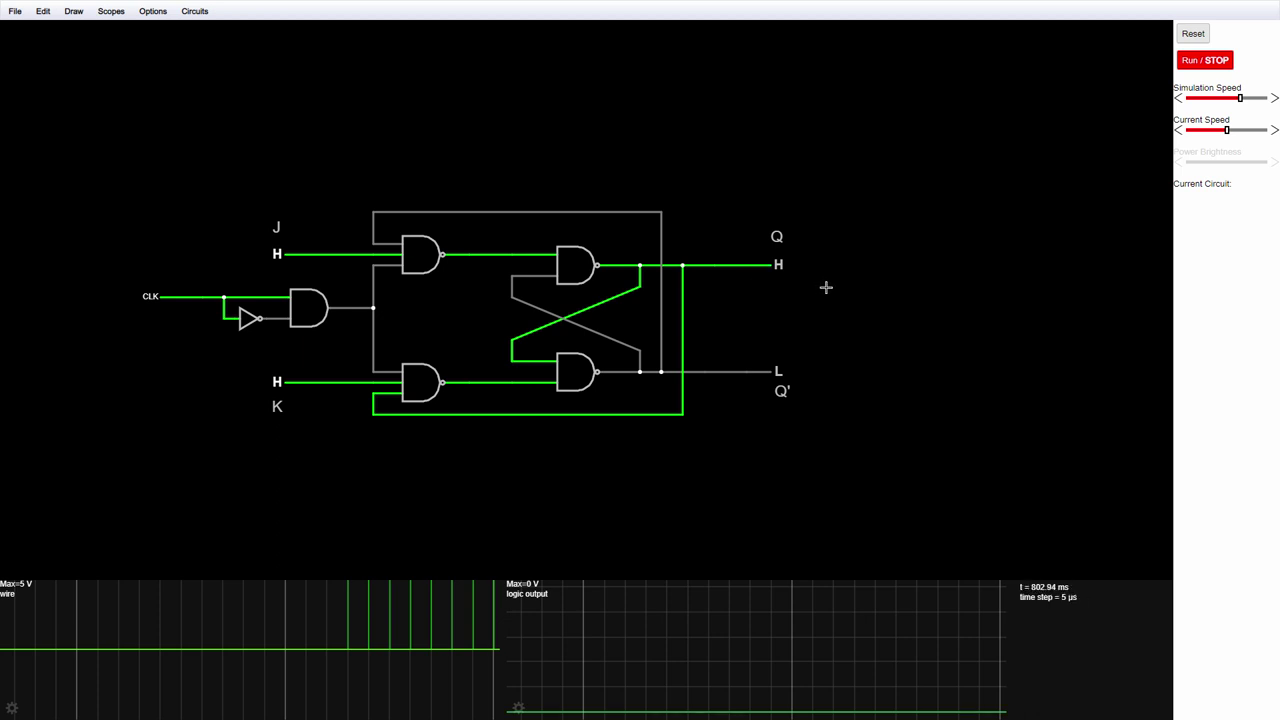
Stack all scopes, run the simulation, and toggle inputs to J low, K high so Q resets low.
{"action": "left_click", "coordinate": [113, 11]}
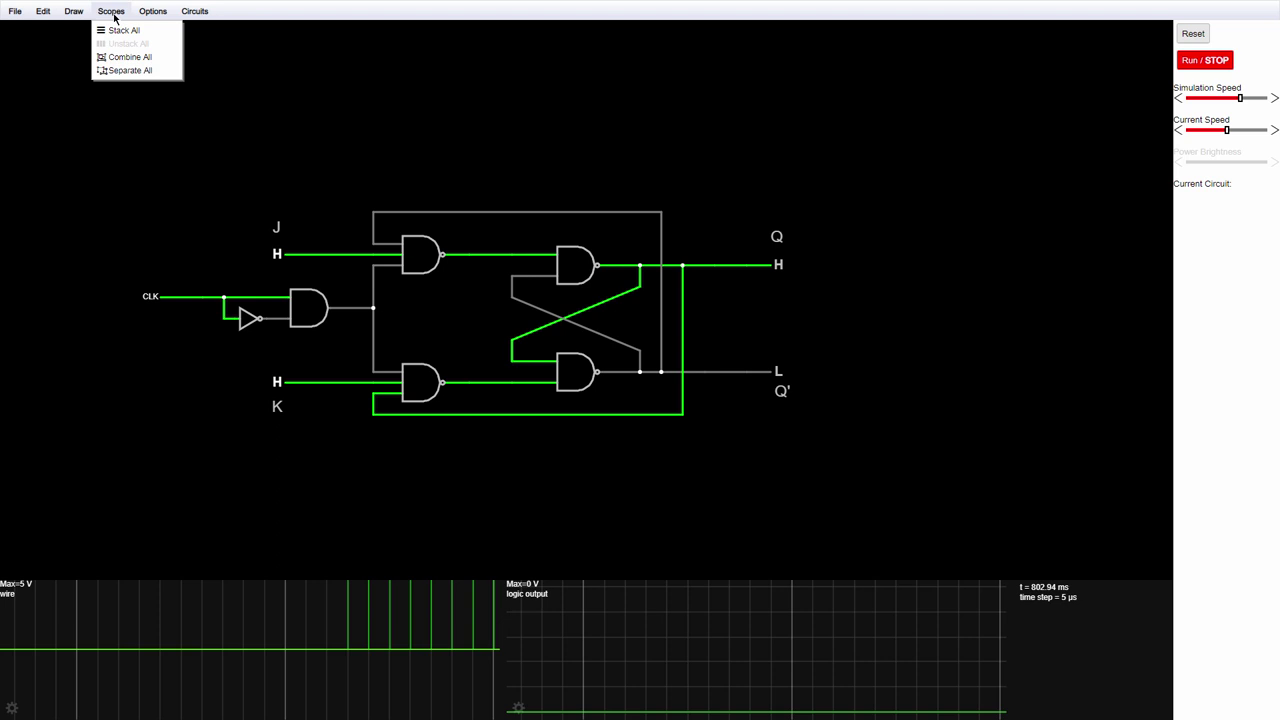
{"action": "left_click", "coordinate": [117, 36]}
{"action": "left_click", "coordinate": [1192, 62]}
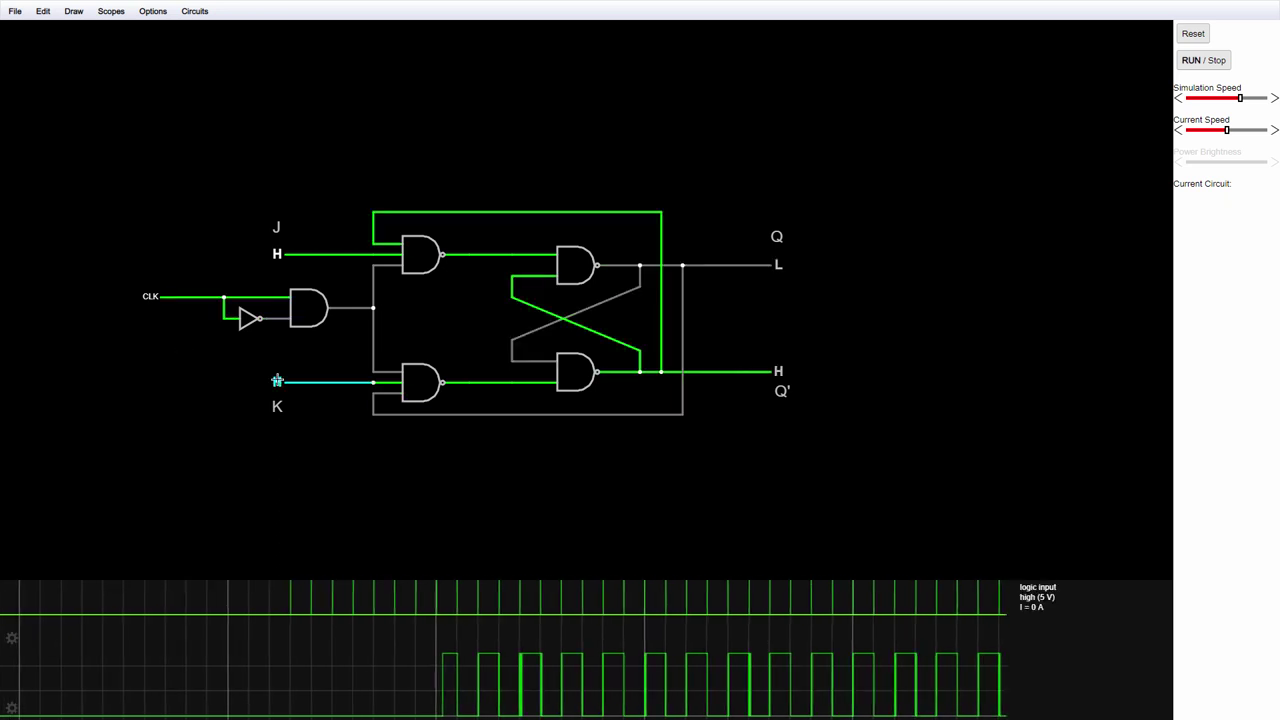
{"action": "left_click", "coordinate": [277, 381]}
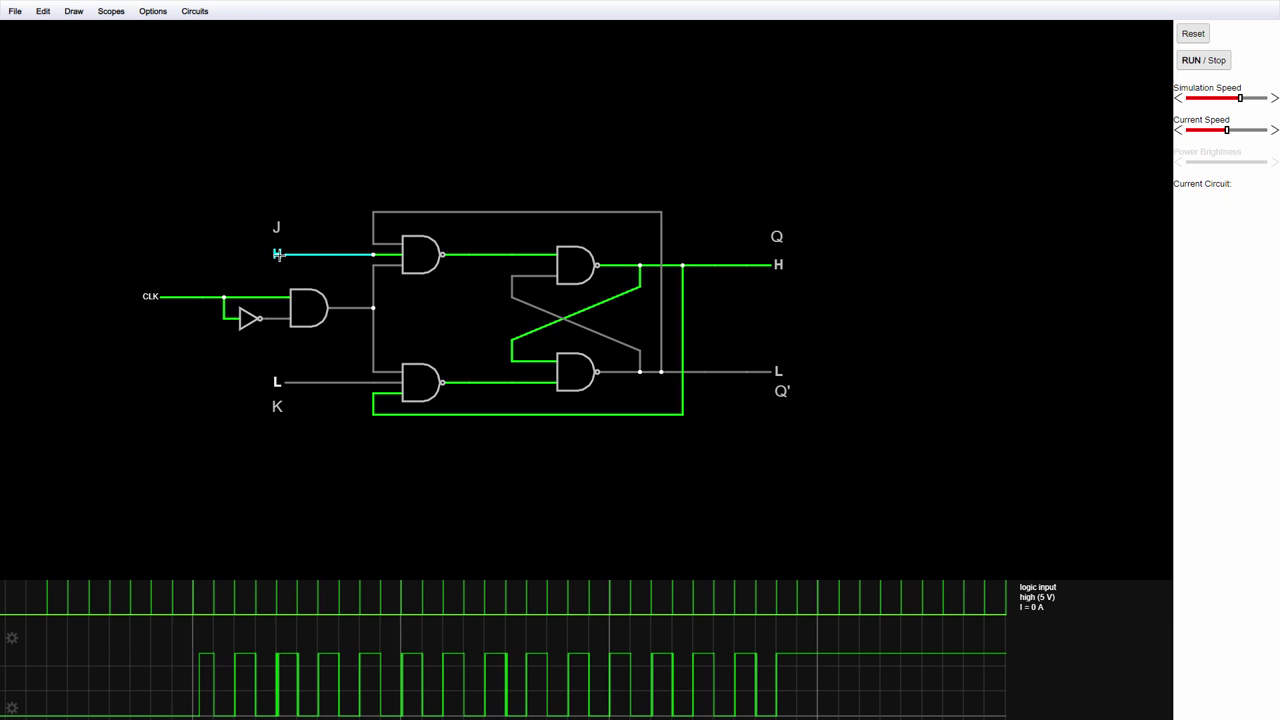
{"action": "left_click", "coordinate": [277, 382]}
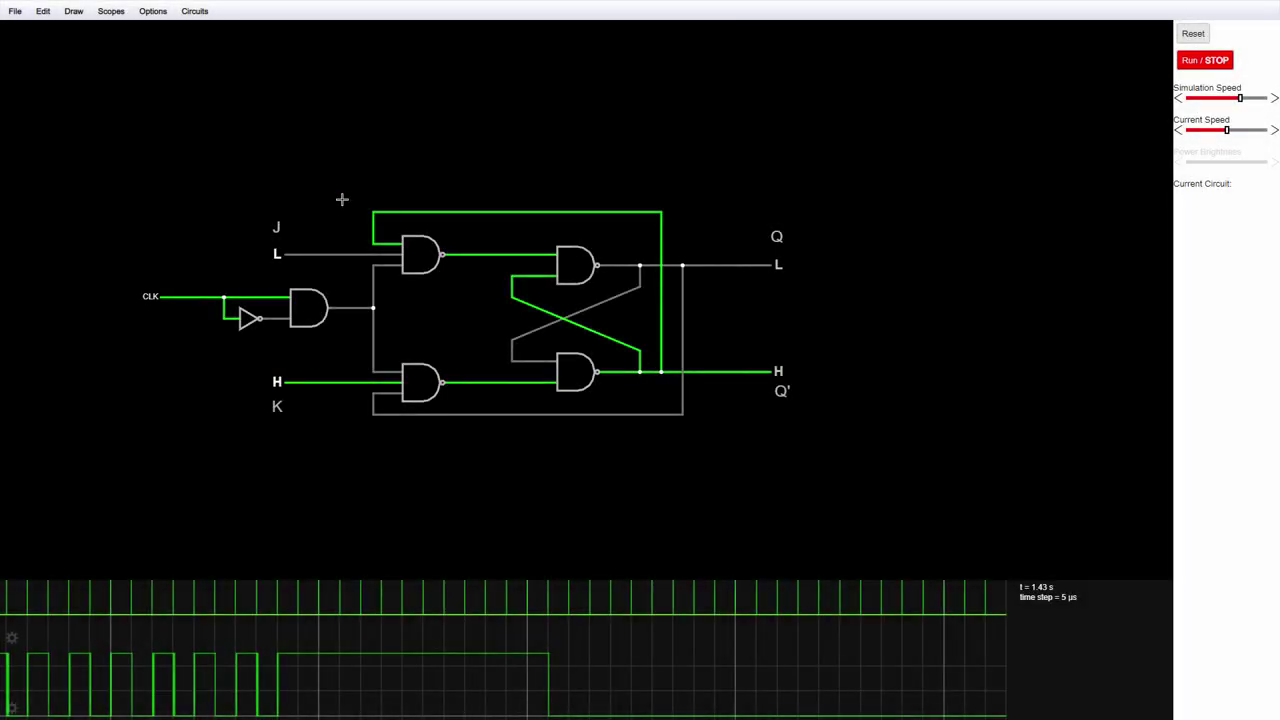
Load the 8-Bit Ripple Counter example and start it running.
{"action": "left_click", "coordinate": [195, 11]}
{"action": "mouse_move", "coordinate": [207, 190]}
{"action": "mouse_move", "coordinate": [329, 207]}
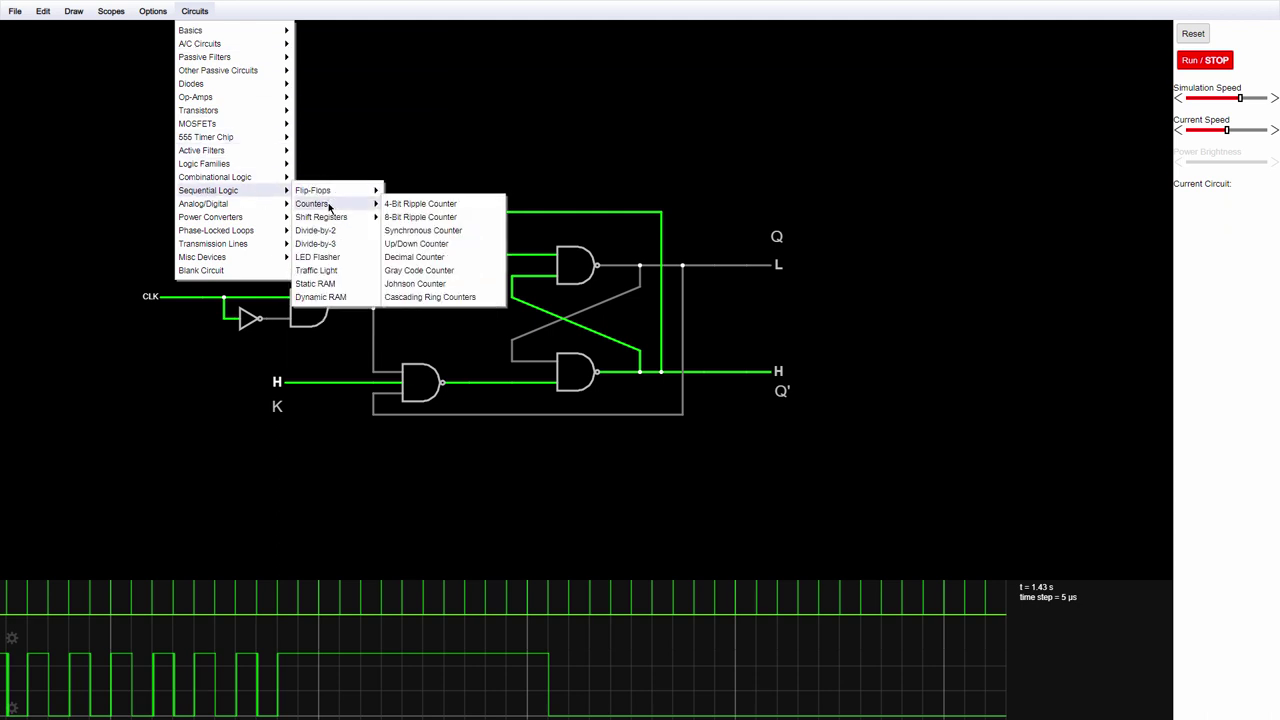
{"action": "left_click", "coordinate": [413, 216]}
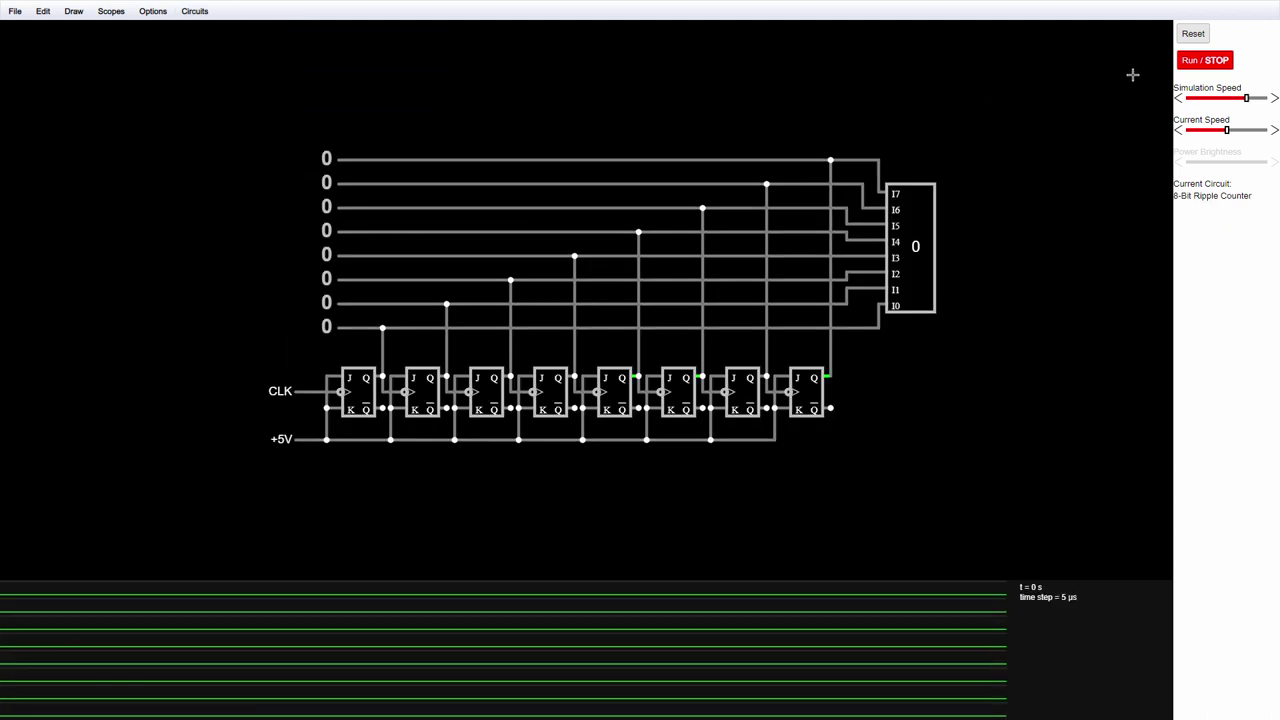
{"action": "left_click", "coordinate": [1188, 64]}
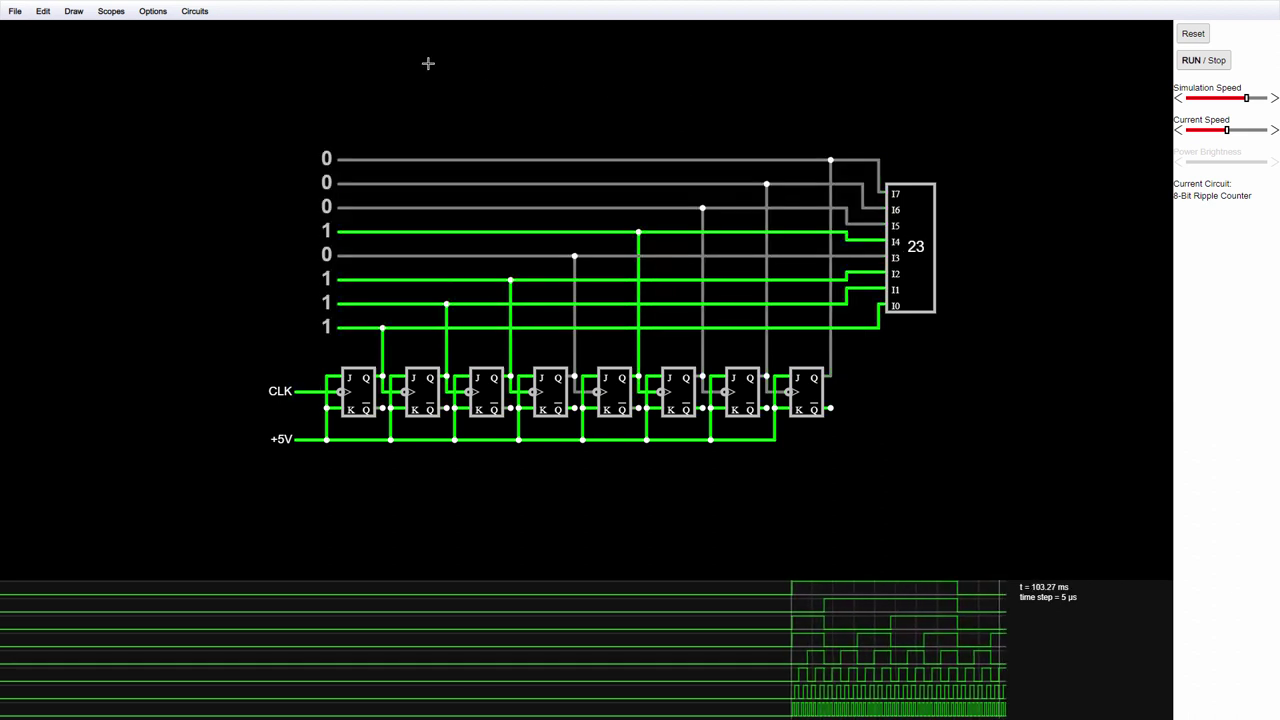
Load the Full Adder example from Combinational Logic.
{"action": "left_click", "coordinate": [192, 11]}
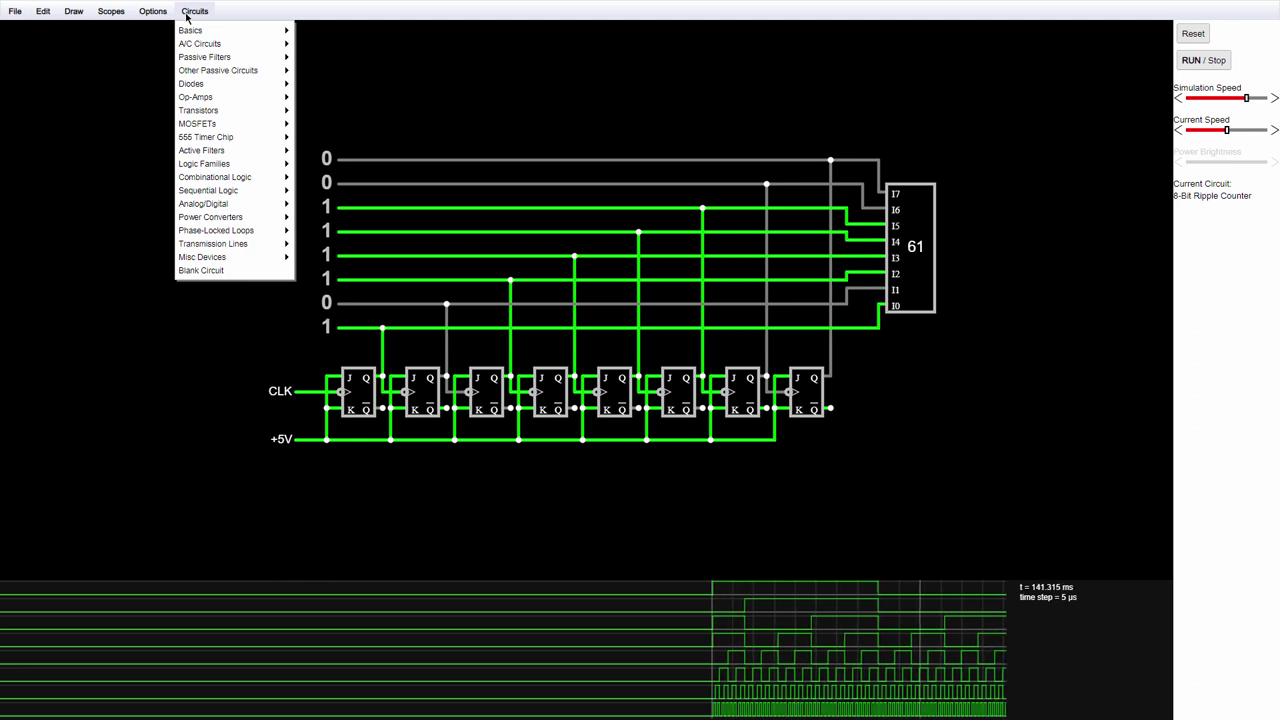
{"action": "mouse_move", "coordinate": [204, 46]}
{"action": "mouse_move", "coordinate": [264, 180]}
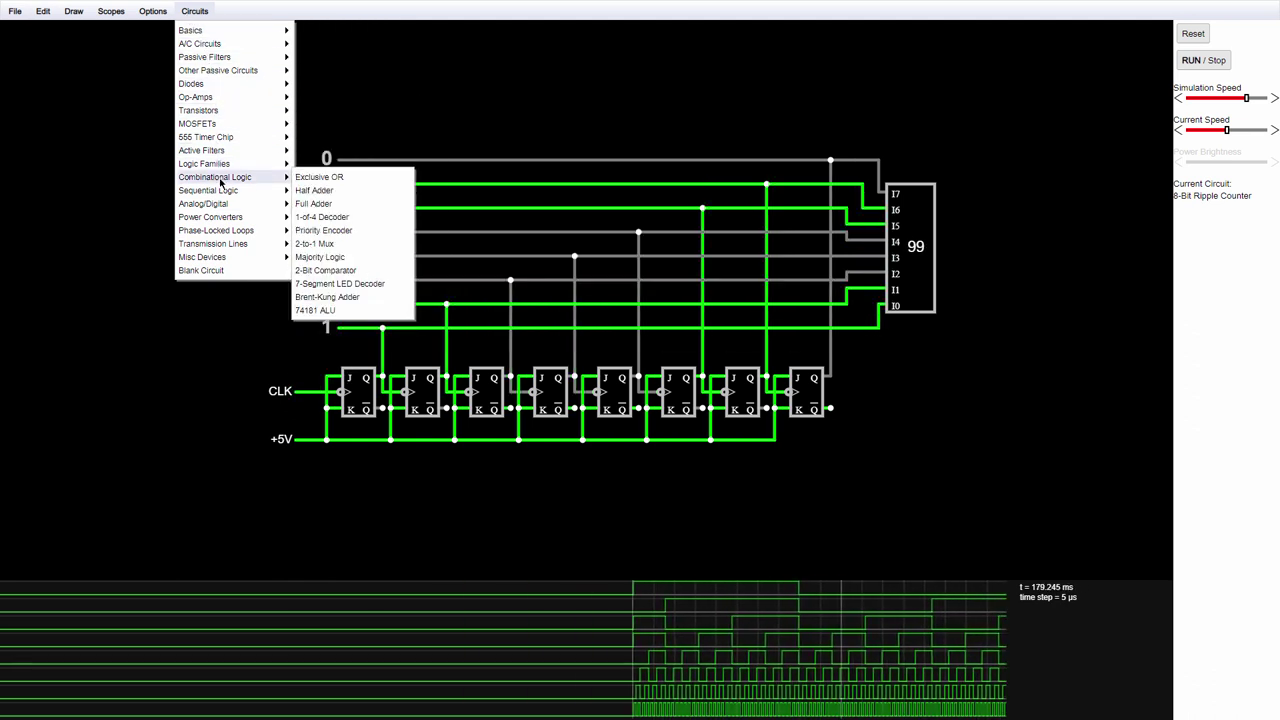
{"action": "left_click", "coordinate": [316, 204]}
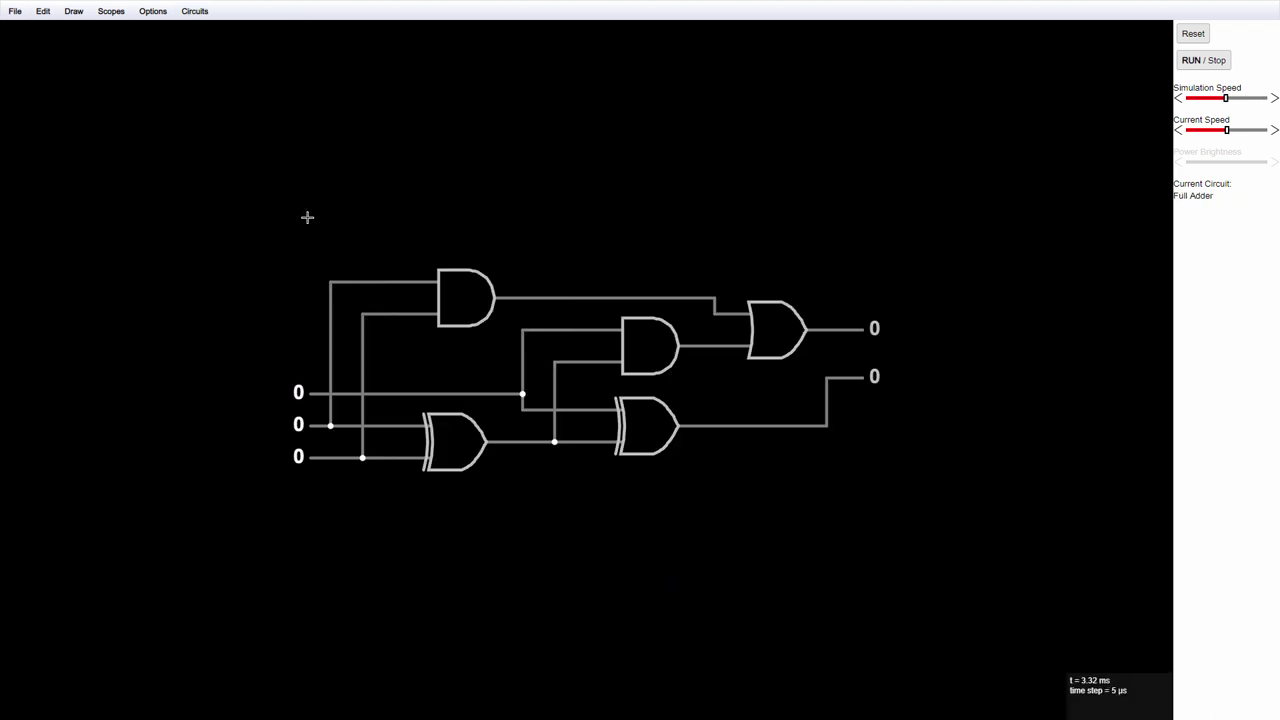
Load the Dynamic RAM example from Sequential Logic.
{"action": "left_click", "coordinate": [195, 12]}
{"action": "mouse_move", "coordinate": [213, 194]}
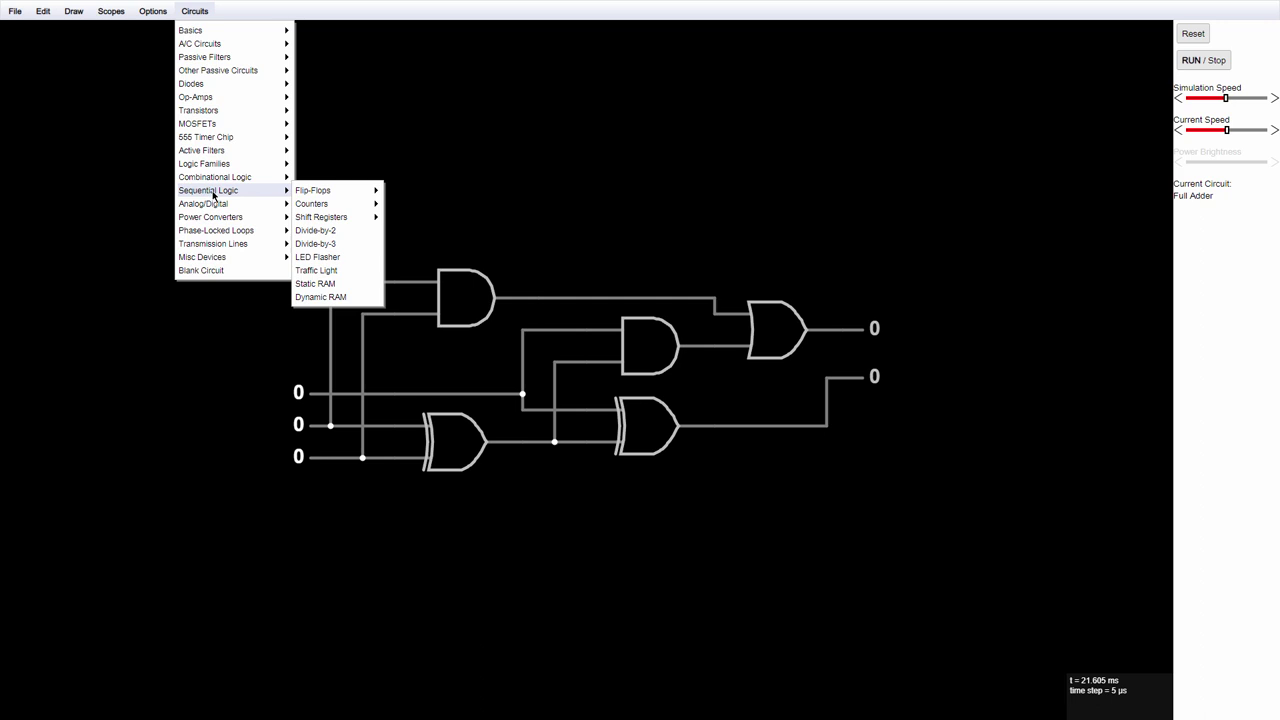
{"action": "left_click", "coordinate": [322, 297]}
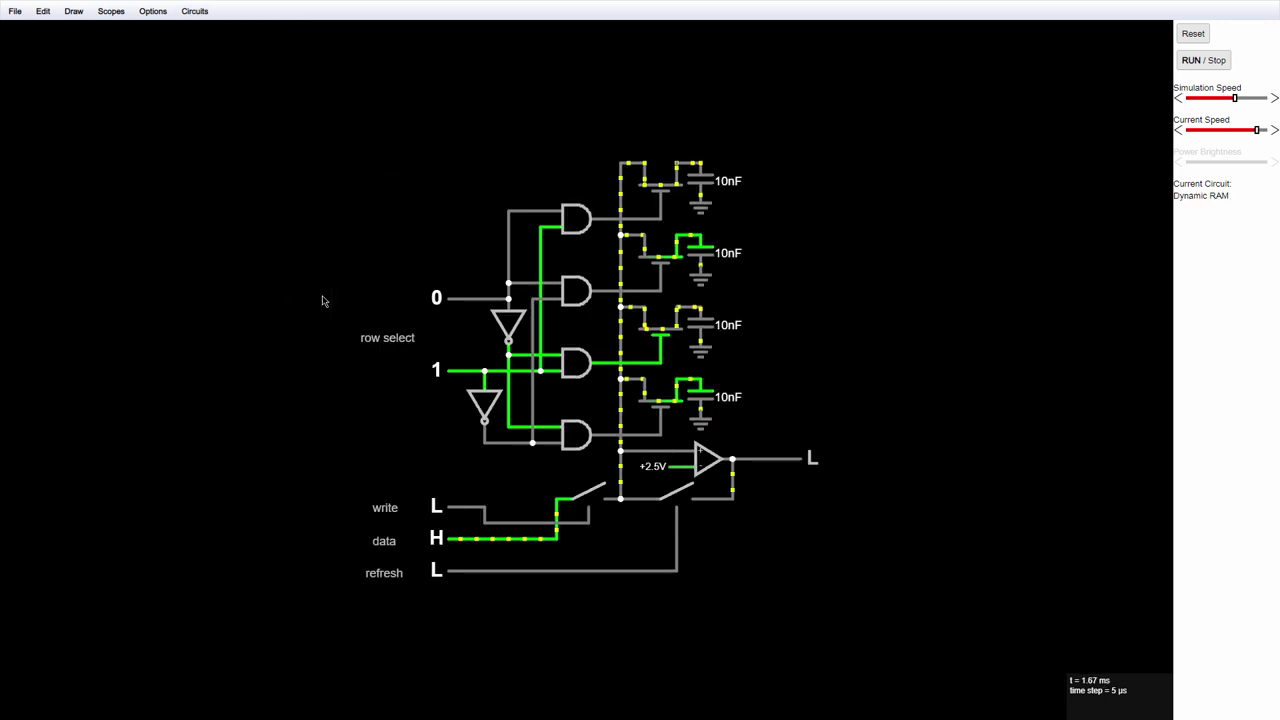